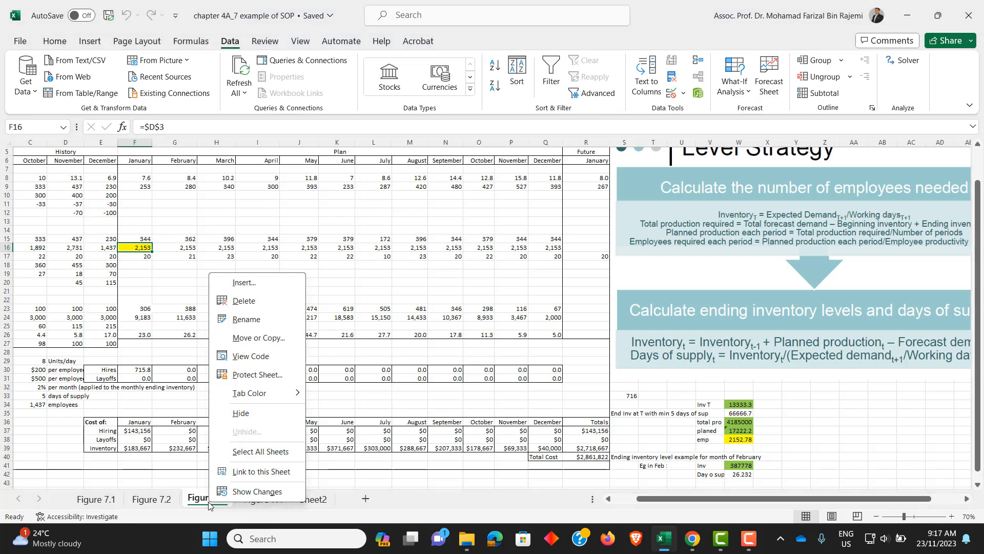
- Create a copy of the Figure 7.3 sheet at the end of the workbook
left_click(275, 342)
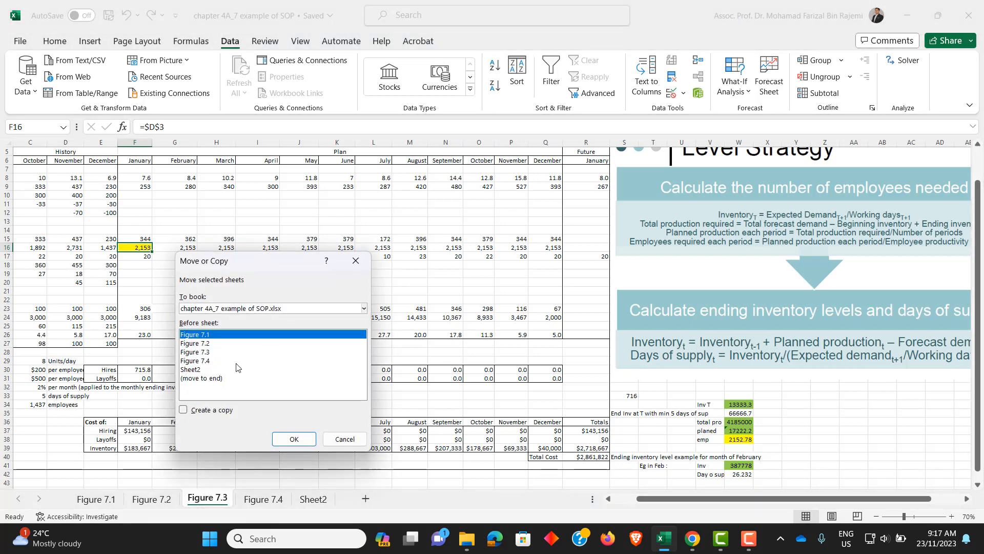
left_click(200, 378)
left_click(183, 410)
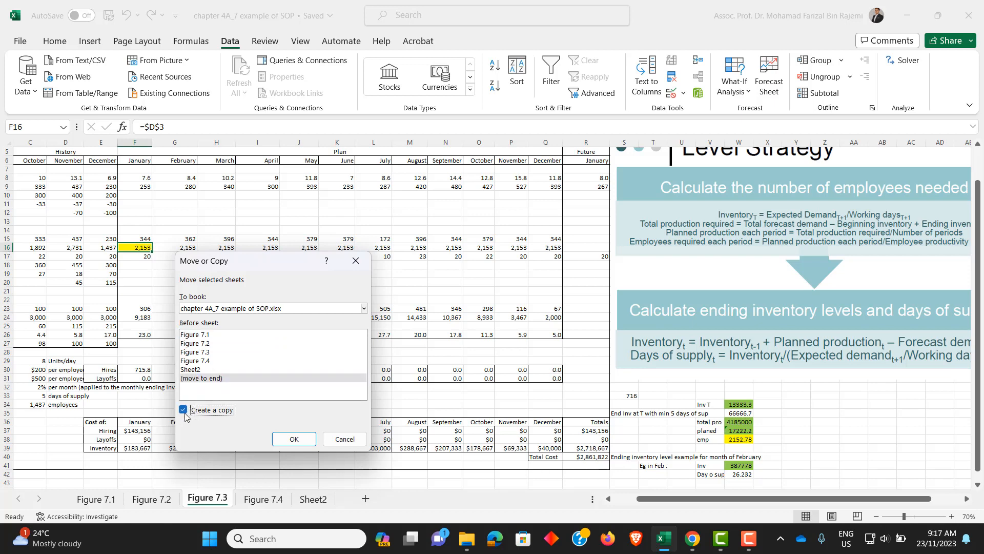
left_click(294, 439)
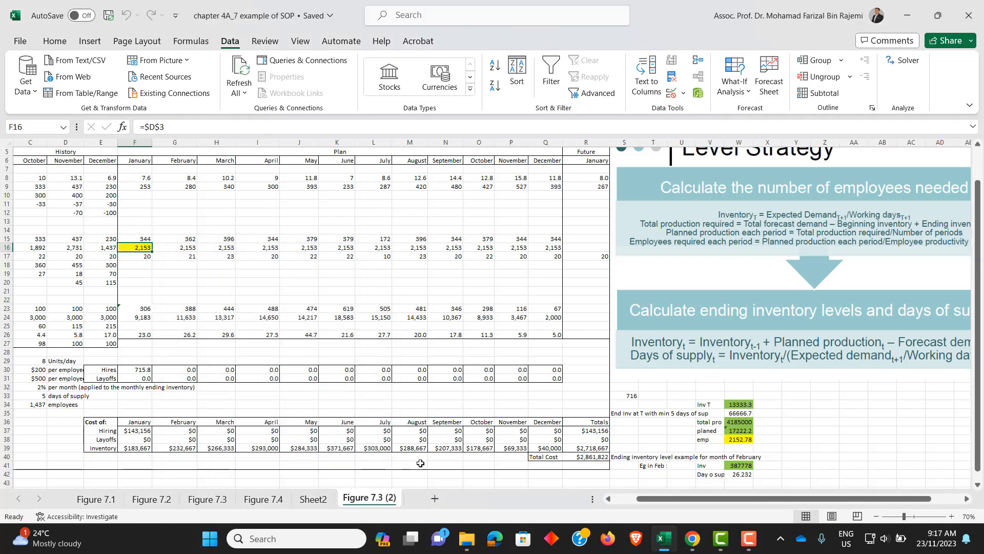
- Examine the January operations plan formulas for units and employees in F15 and F16, along with the worked calculations beside the table
left_click(144, 240)
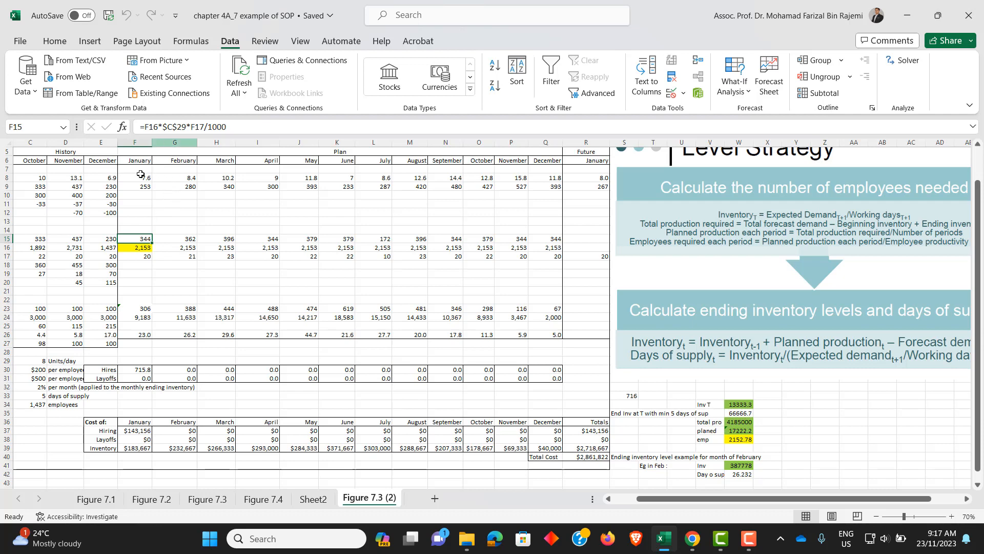
left_click_drag(647, 503, 624, 503)
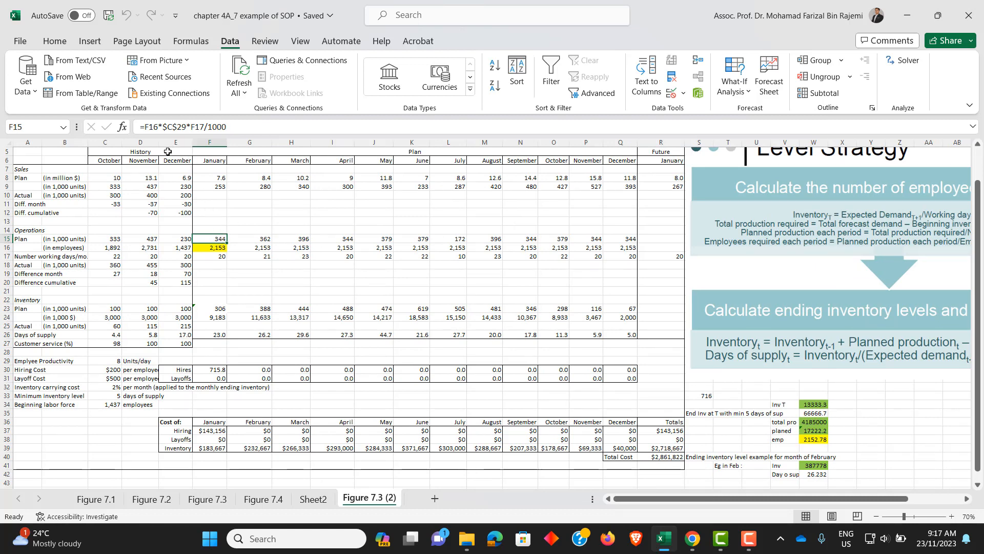
left_click(169, 130)
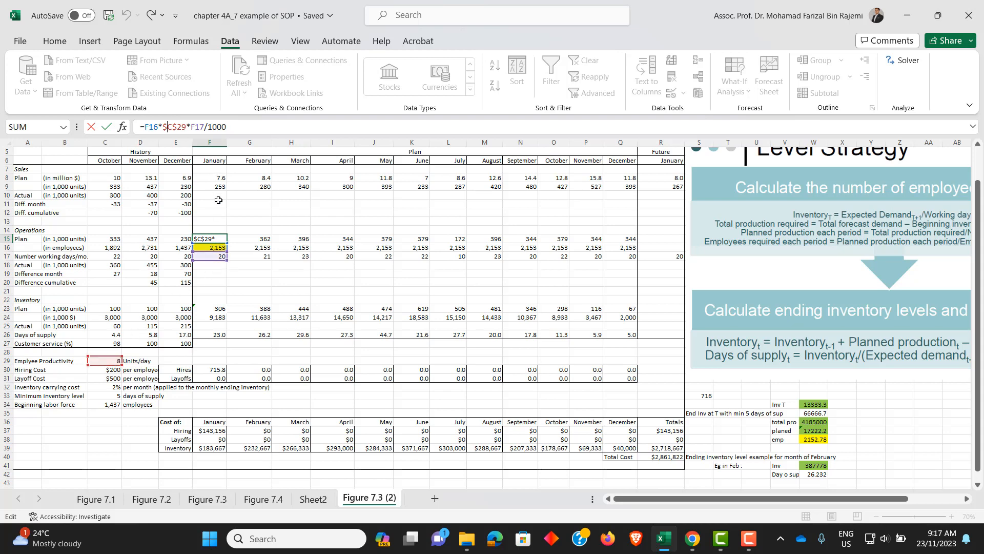
key("ctrl+Return")
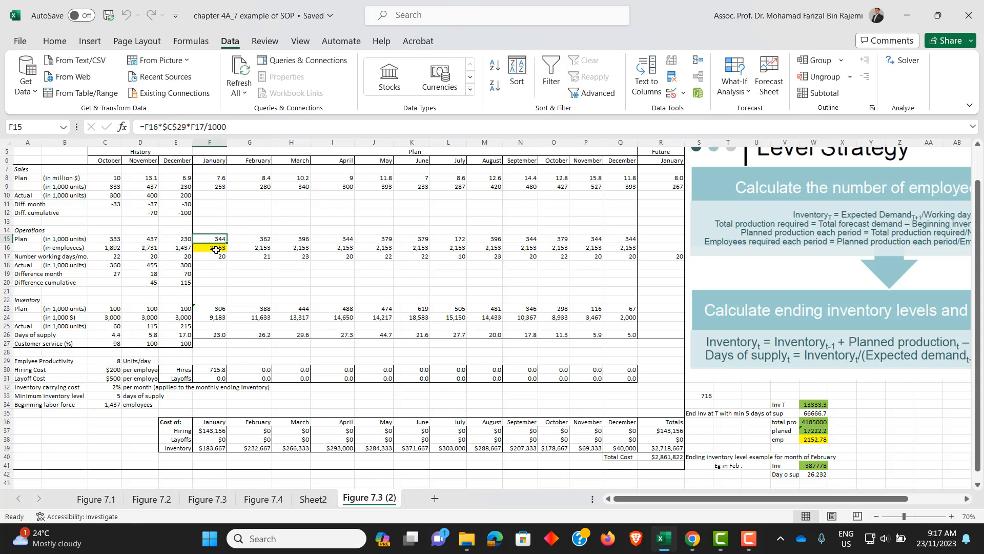
left_click(216, 247)
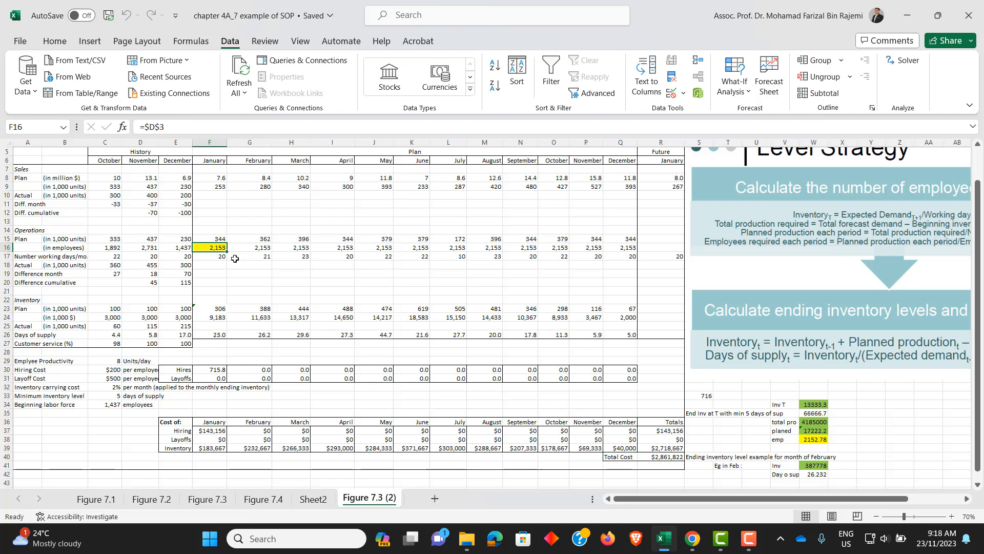
scroll(810, 406, "down", 2)
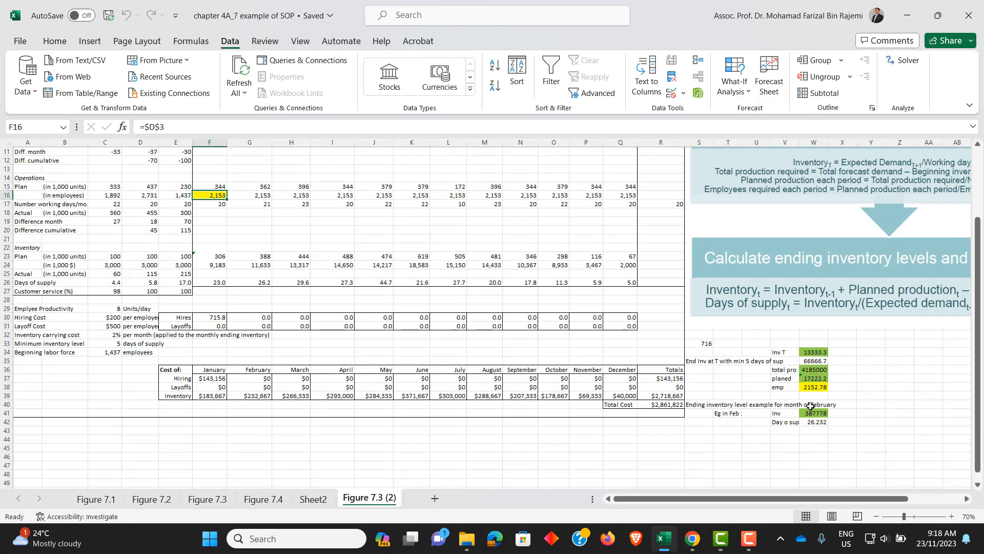
scroll(810, 406, "up", 4)
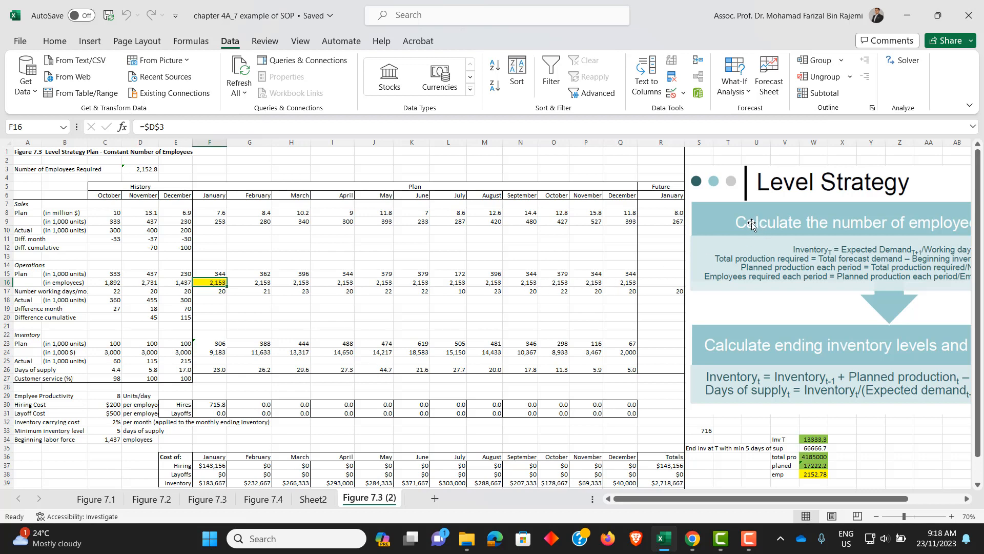
- Delete the Level Strategy picture from the copied sheet
left_click(786, 225)
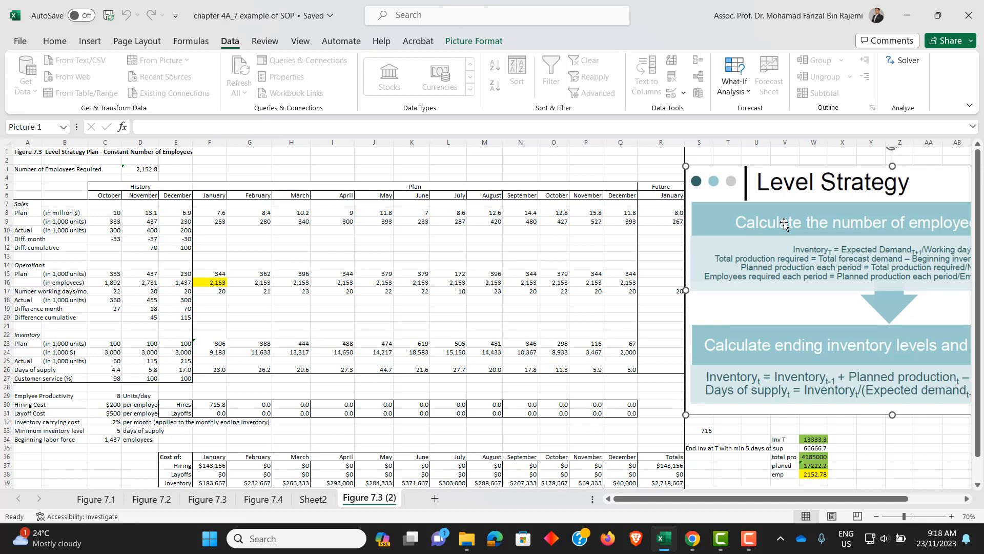
key("Delete")
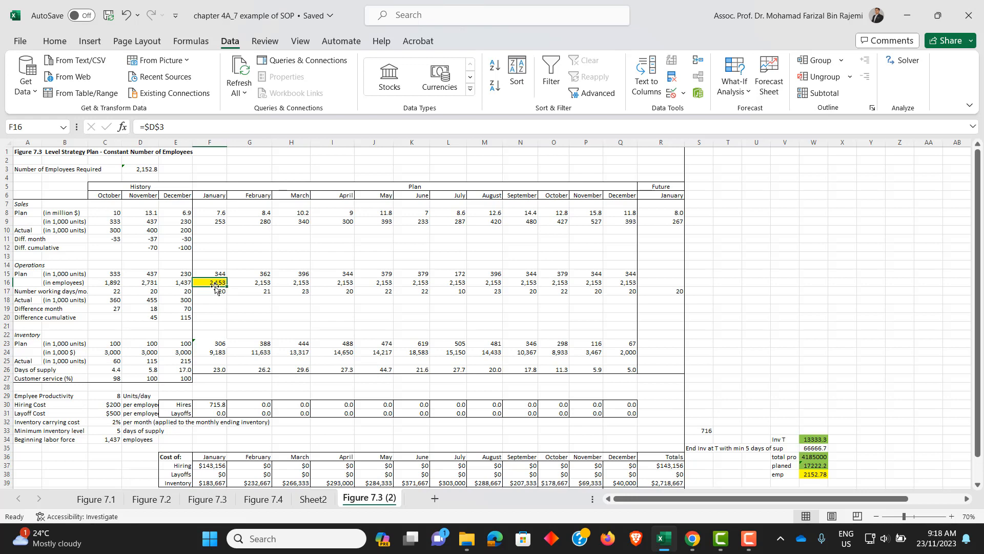
- Replace the January planned employees formula in F16 with =E16+F30-F31 and fill it across through December (Q16)
left_click(170, 126)
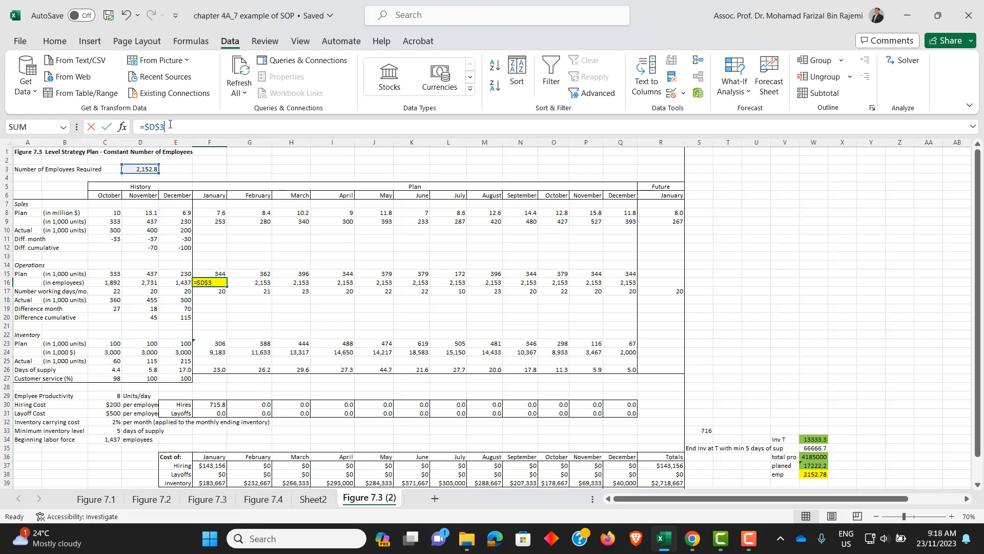
key("BackSpace")
key("BackSpace")
key("BackSpace")
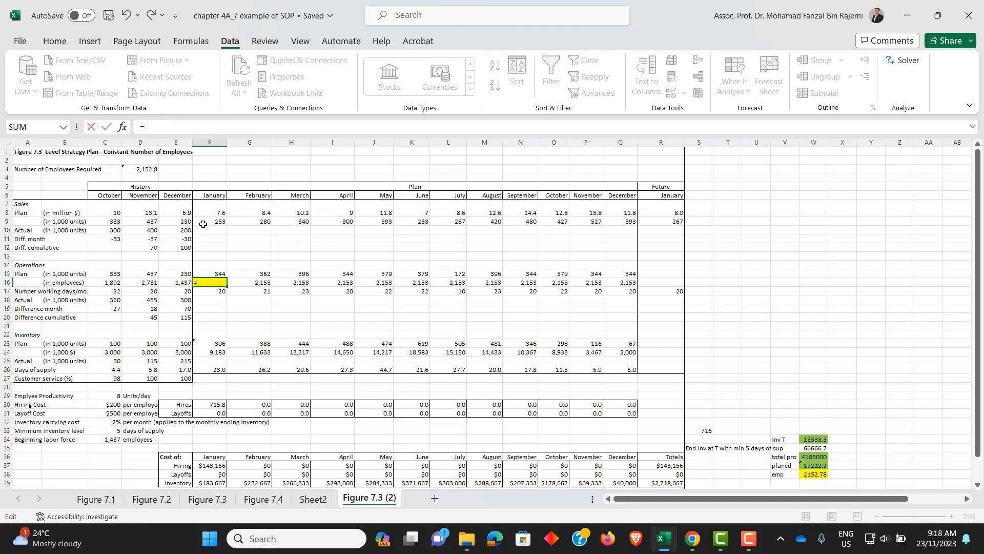
left_click(171, 285)
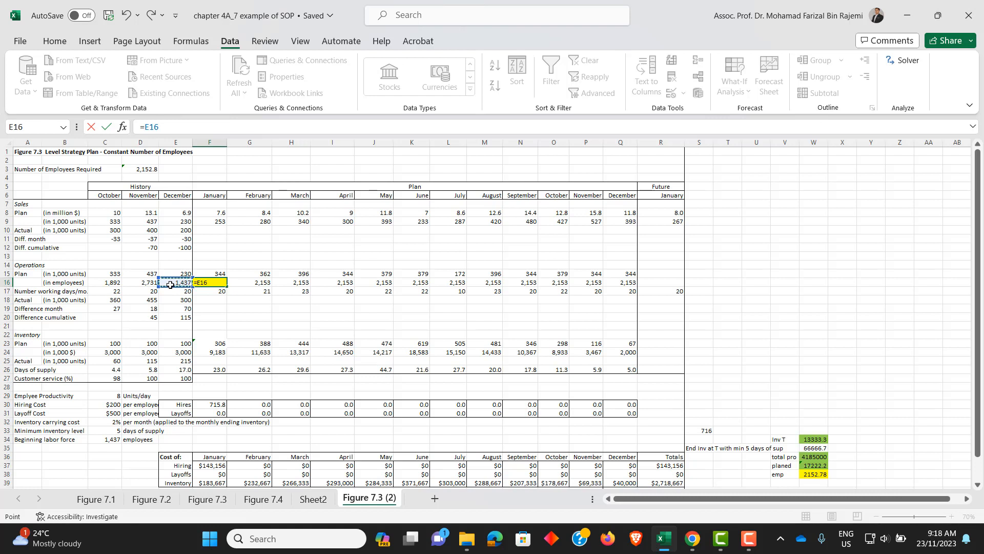
type("+")
left_click(216, 404)
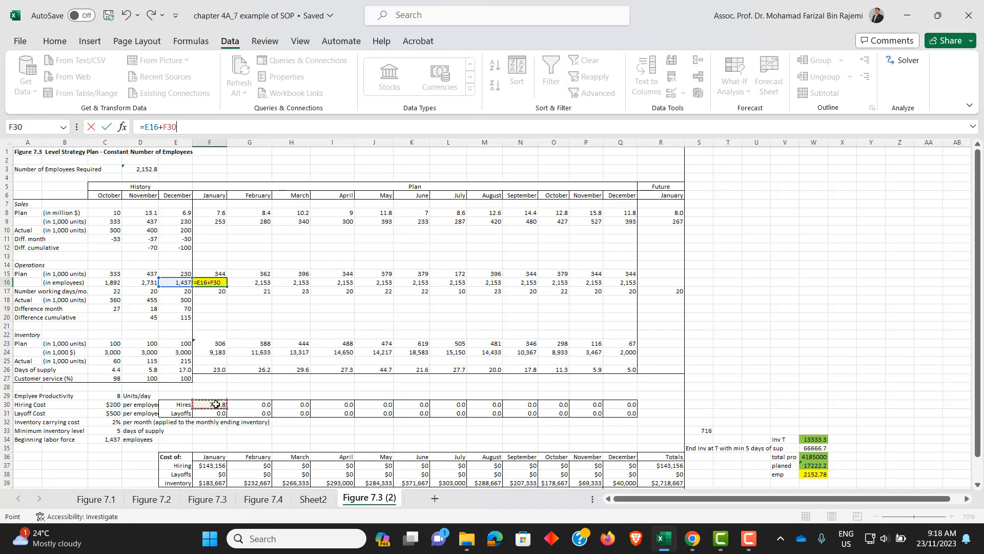
type("-")
left_click(216, 413)
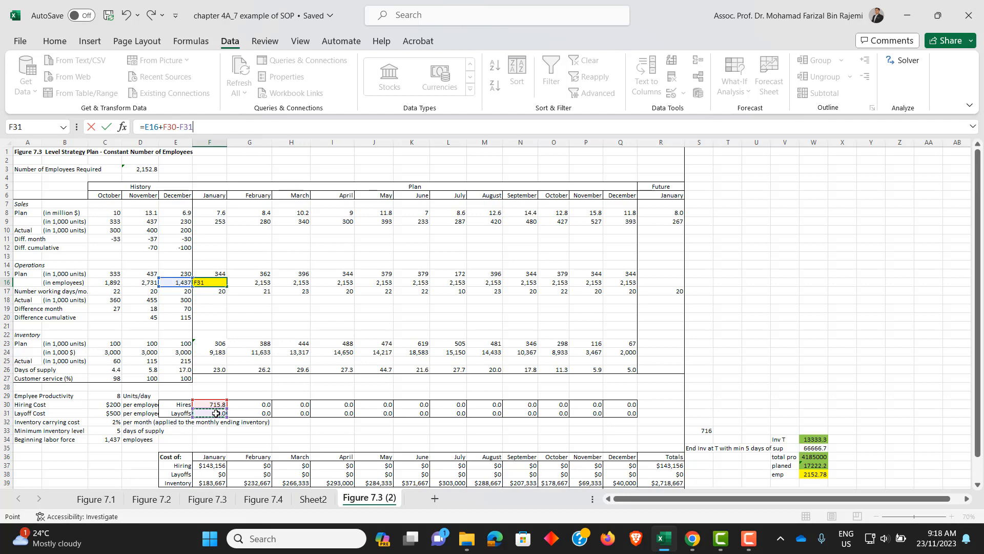
key("Return")
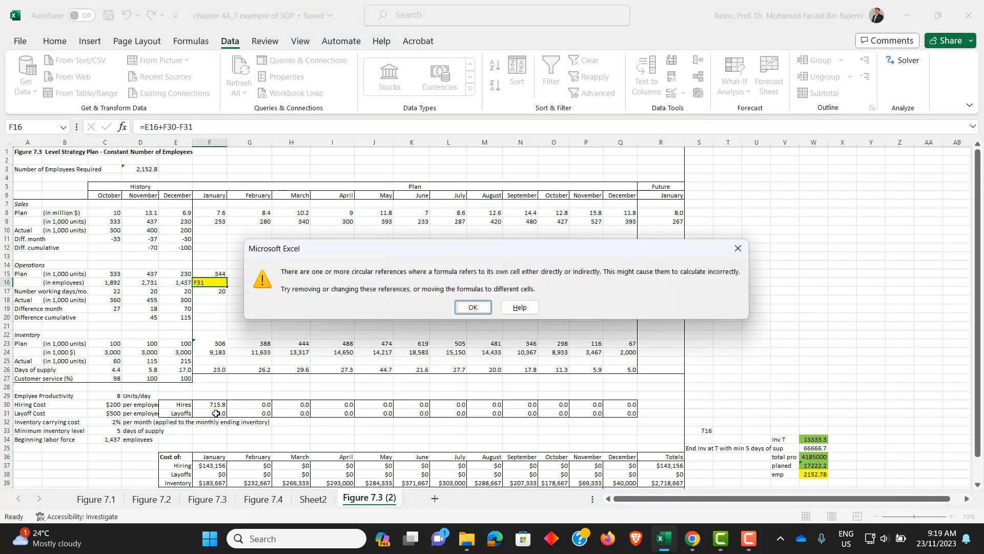
left_click(469, 309)
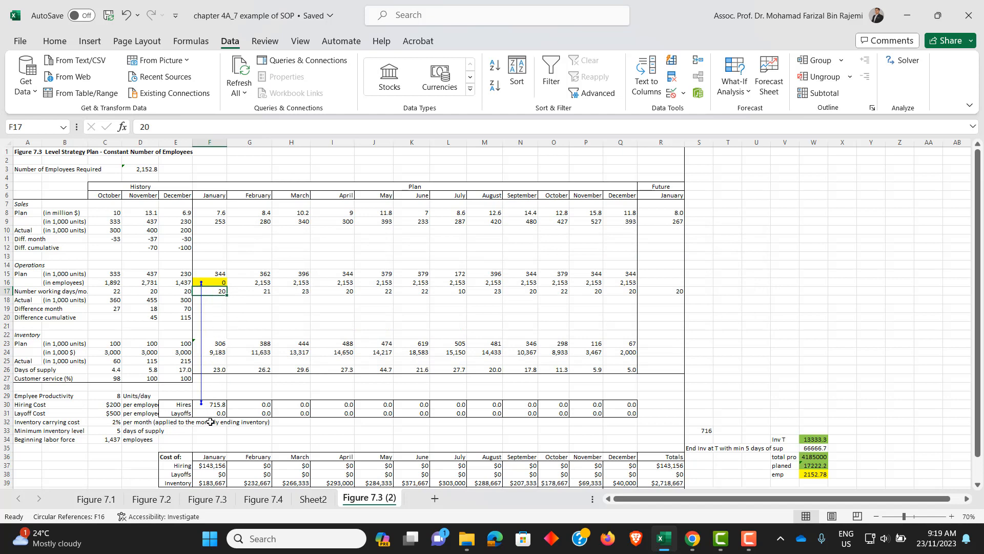
left_click(213, 283)
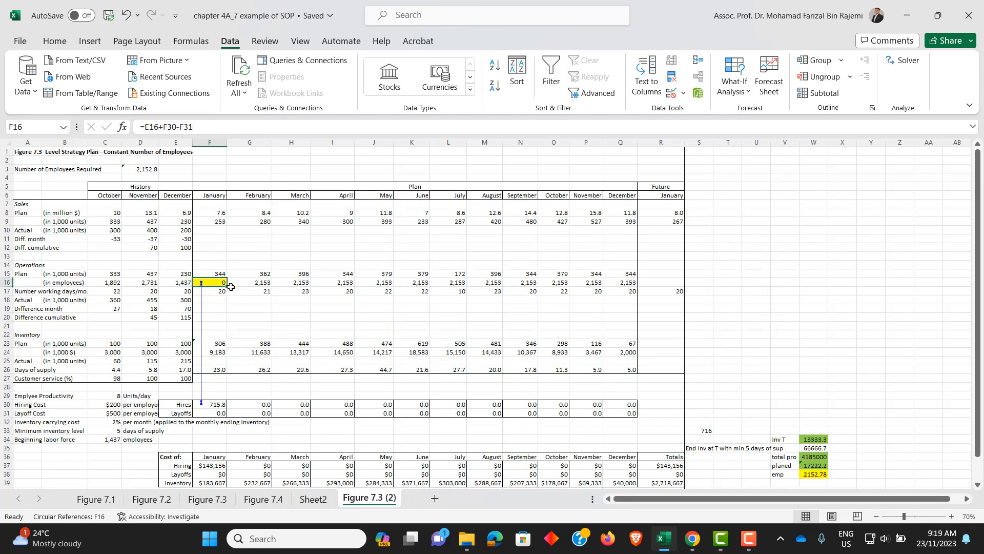
left_click_drag(228, 285, 630, 281)
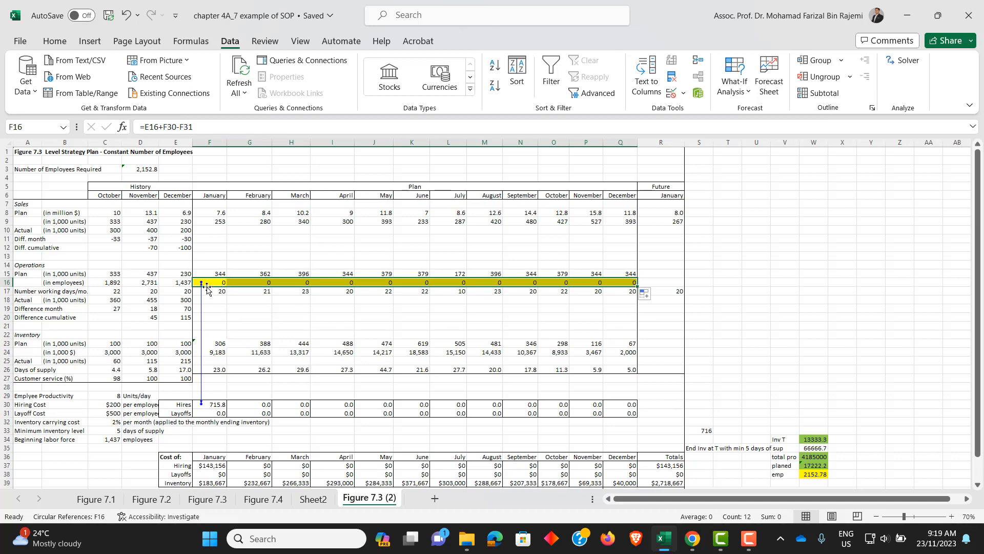
- Inspect the planned inventory formulas for January and February in F23 and G23
left_click(214, 344)
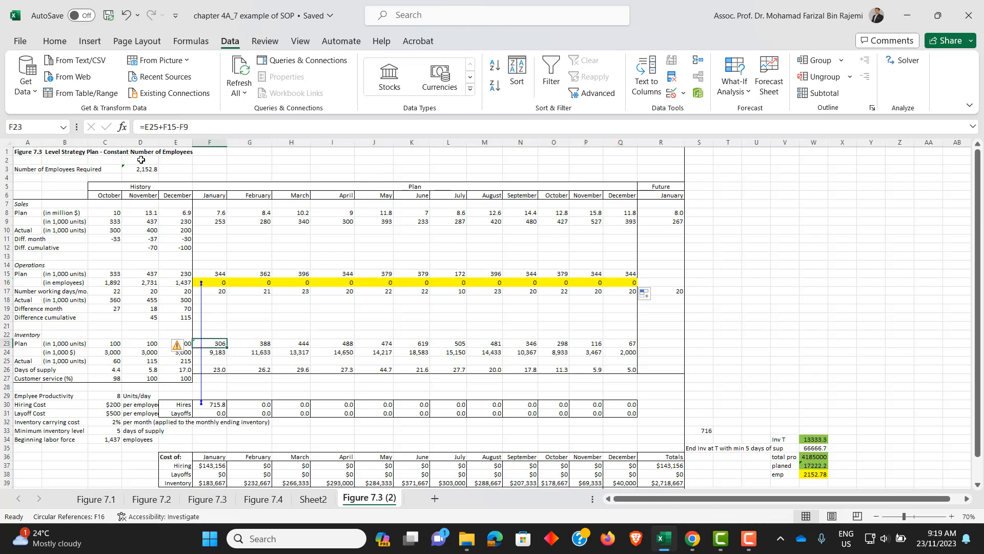
key("F2")
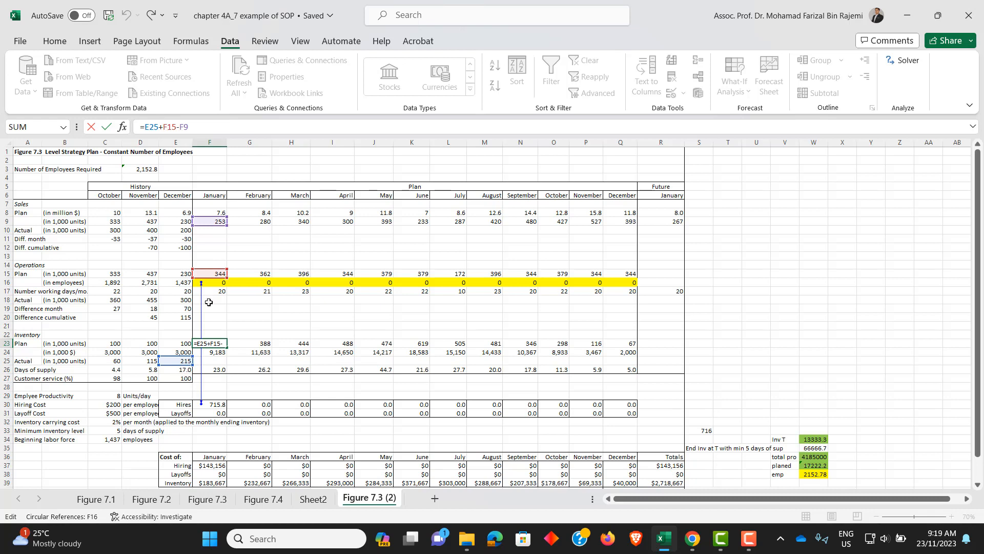
key("ctrl+Return")
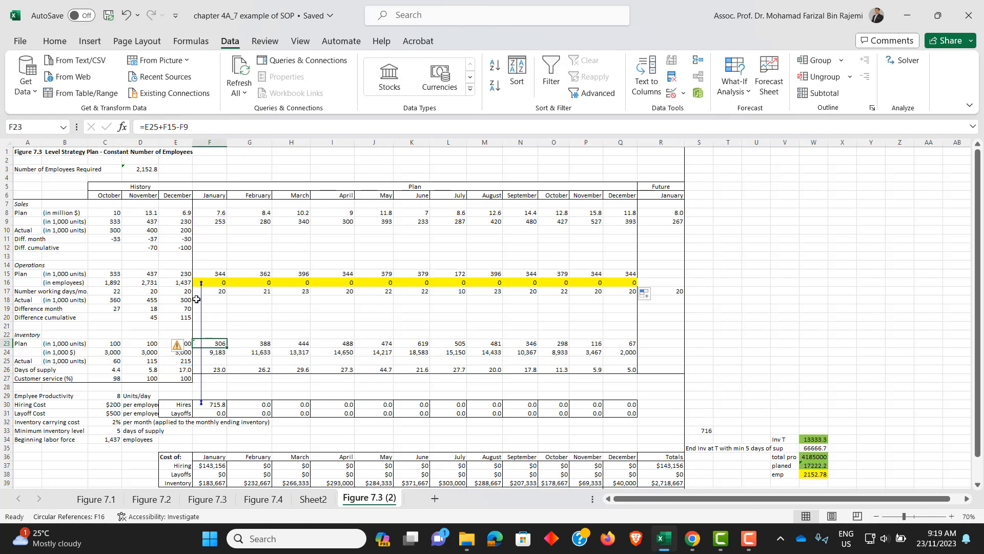
left_click(253, 341)
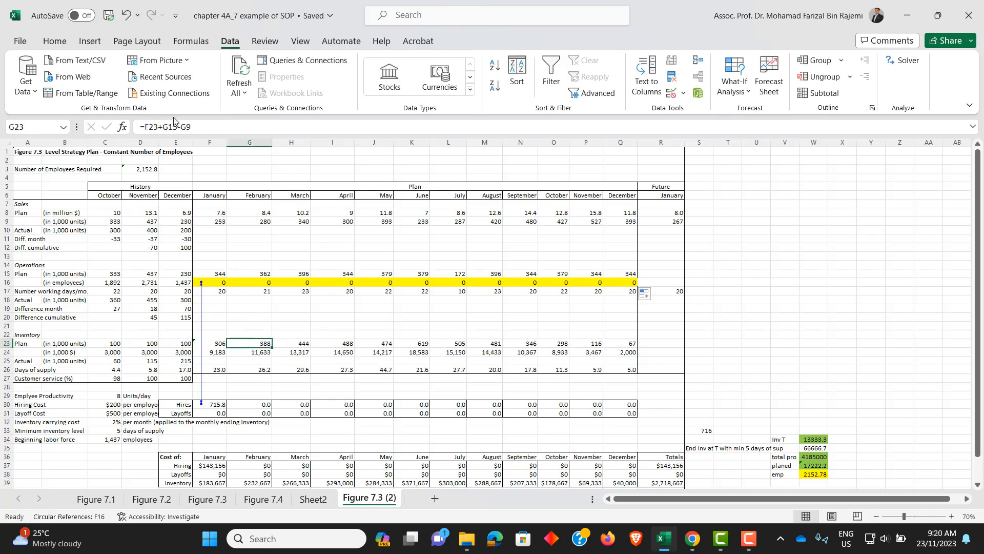
key("F2")
key("Escape")
- Open Solver with the total cost cell R40 as the objective and set it to Min
scroll(395, 324, "down", 1)
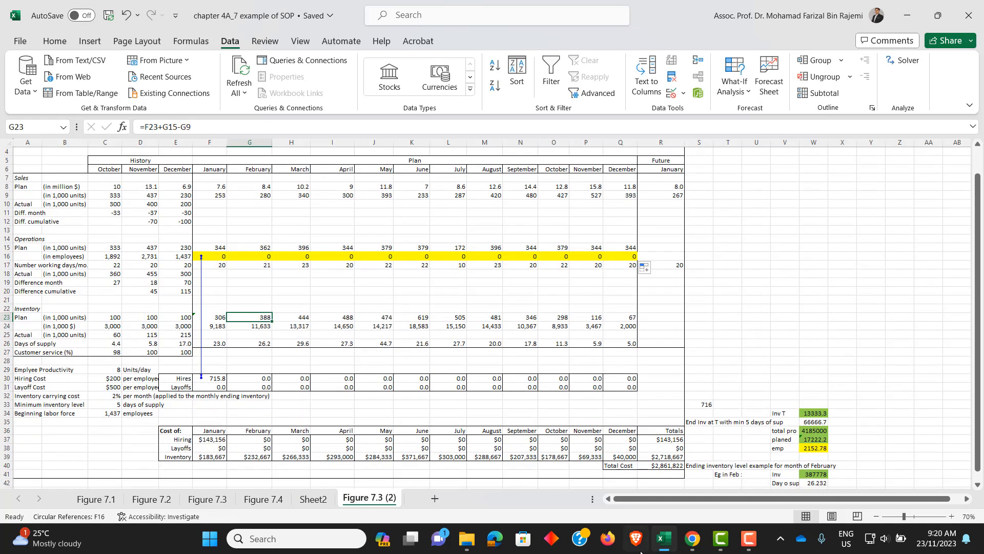
left_click(663, 465)
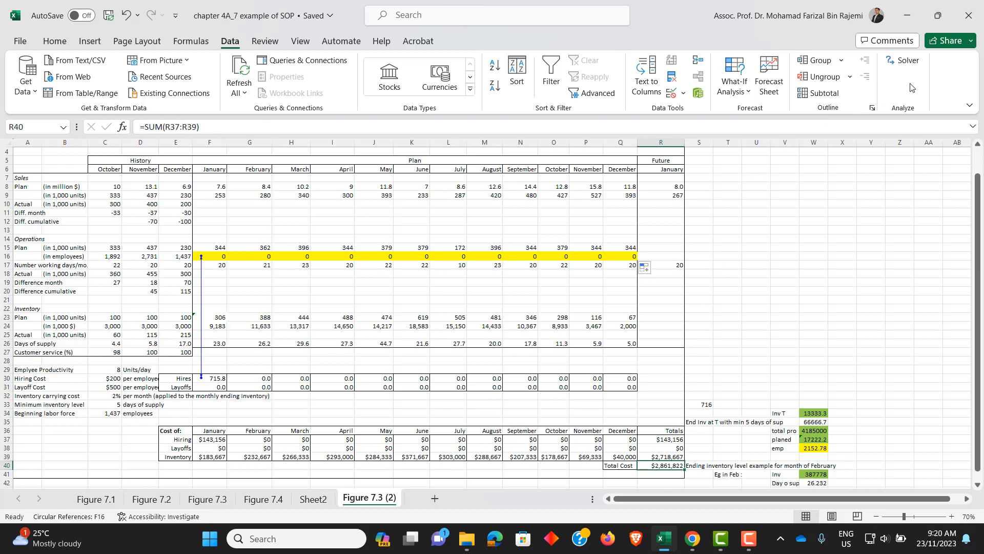
left_click(904, 62)
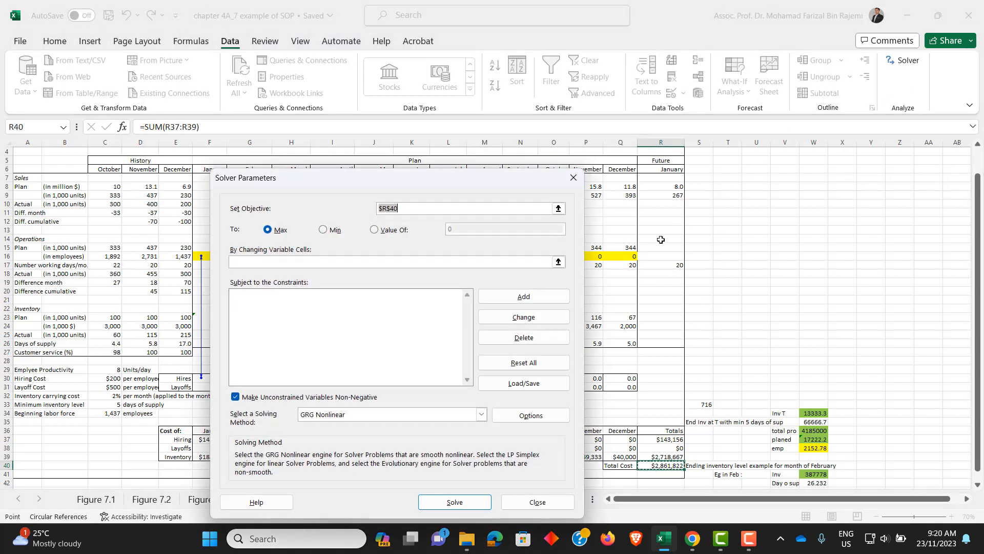
left_click_drag(446, 185, 284, 125)
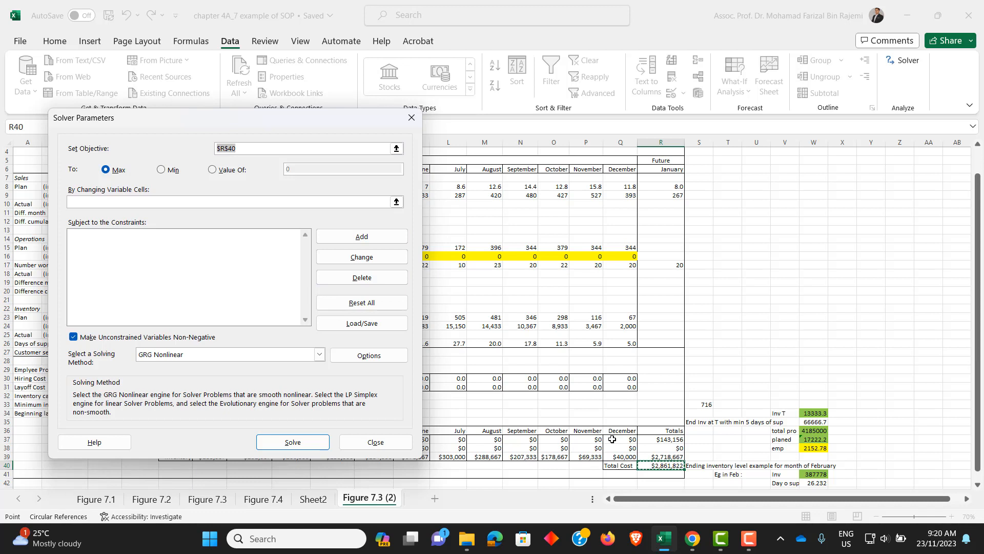
left_click(161, 170)
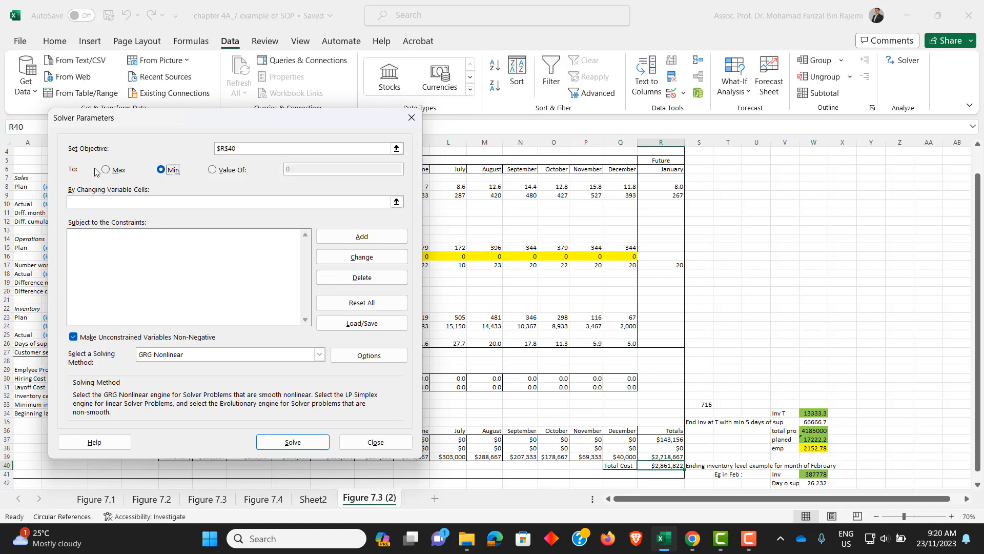
- Set the Solver's changing variable cells to the monthly hires and layoffs, $F$30:$Q$31
left_click(161, 199)
left_click(150, 203)
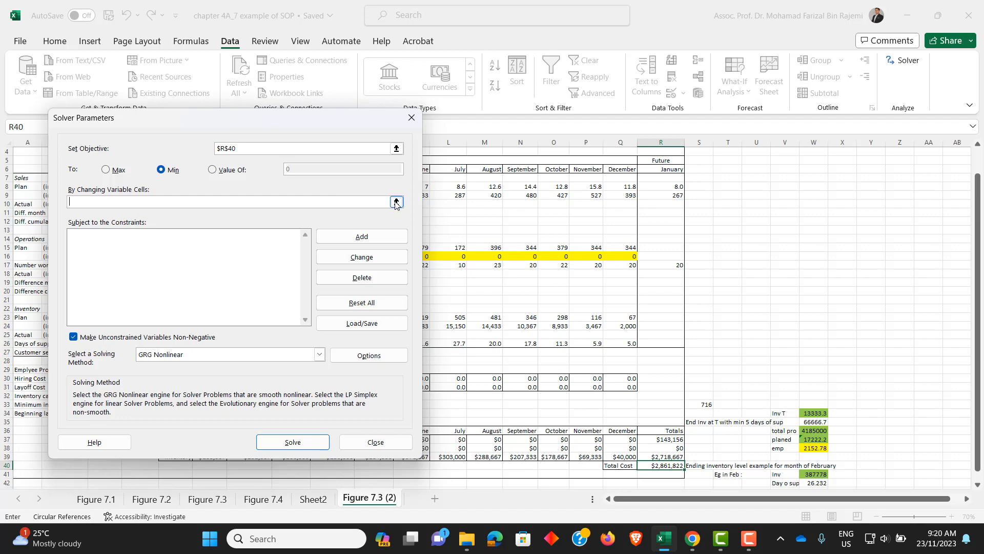
left_click(396, 202)
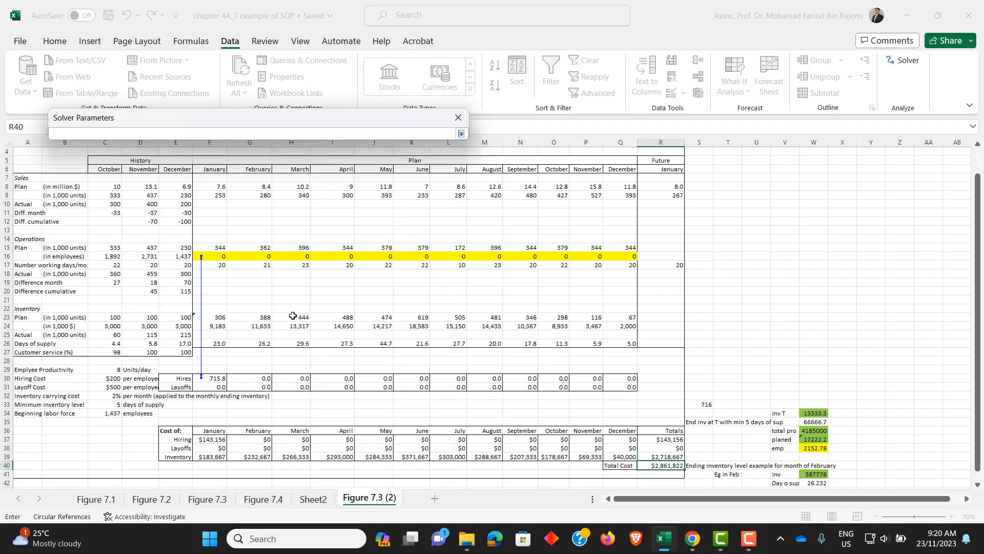
left_click_drag(208, 380, 621, 386)
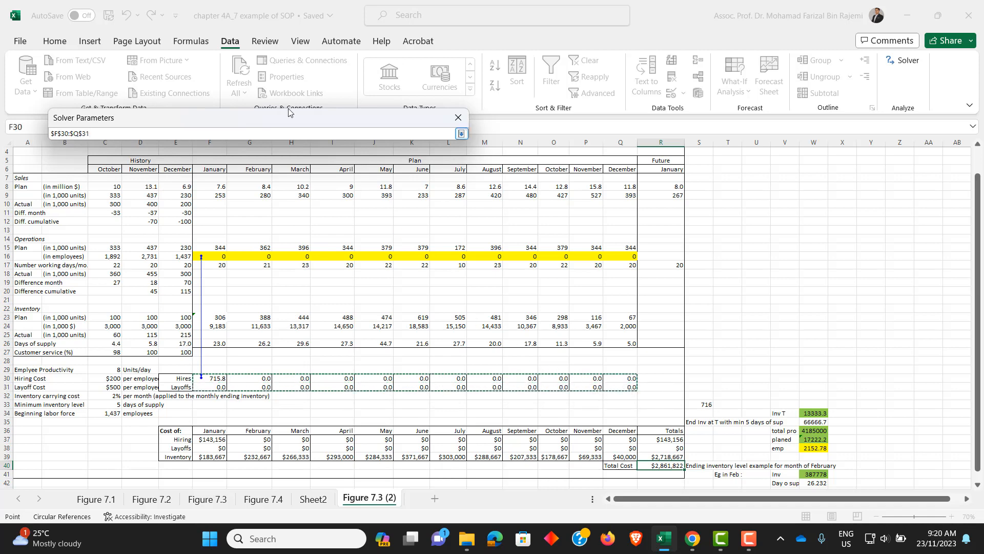
left_click(461, 133)
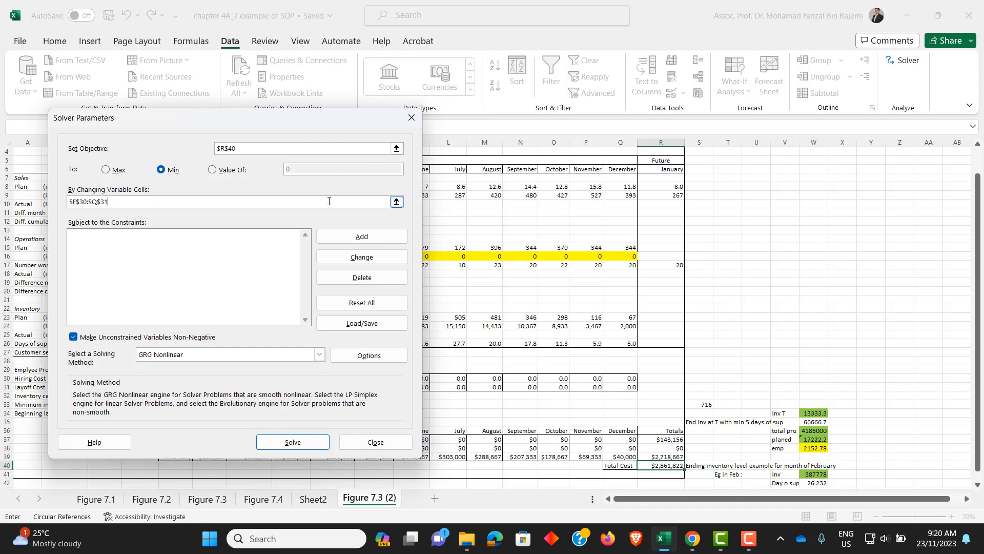
- Add a Solver constraint requiring the monthly days of supply $F$26:$Q$26 to be >= the minimum inventory level in $C$33
left_click(361, 238)
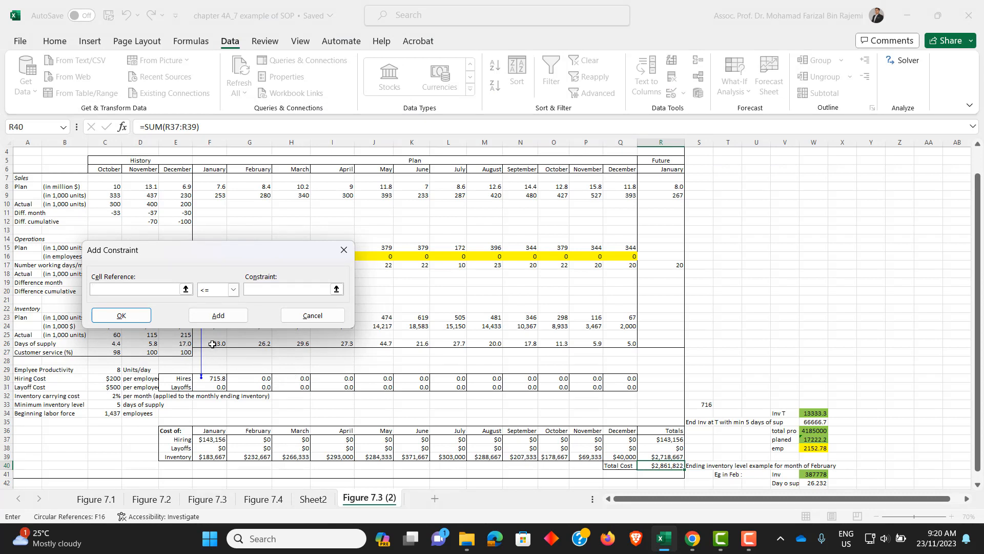
left_click_drag(212, 343, 607, 344)
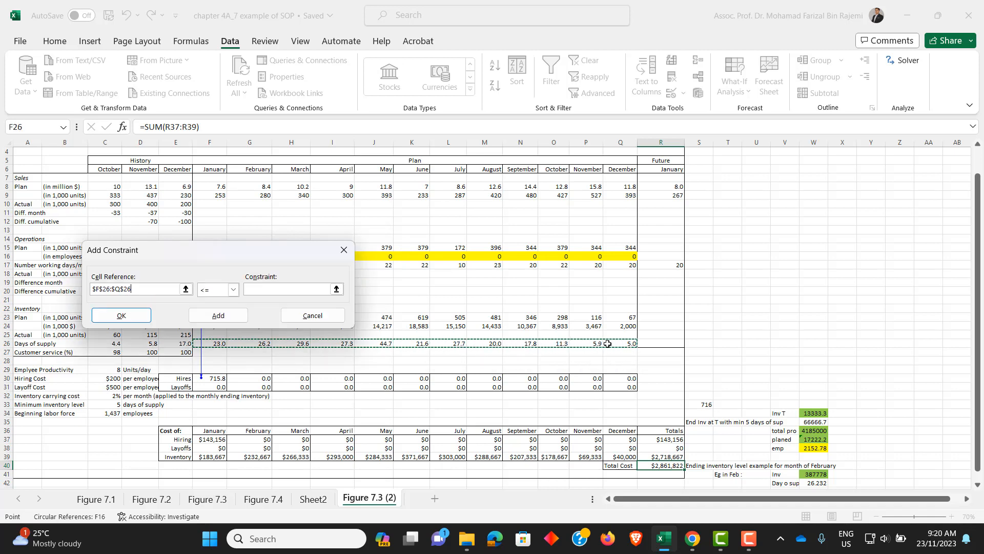
left_click(233, 289)
left_click(211, 319)
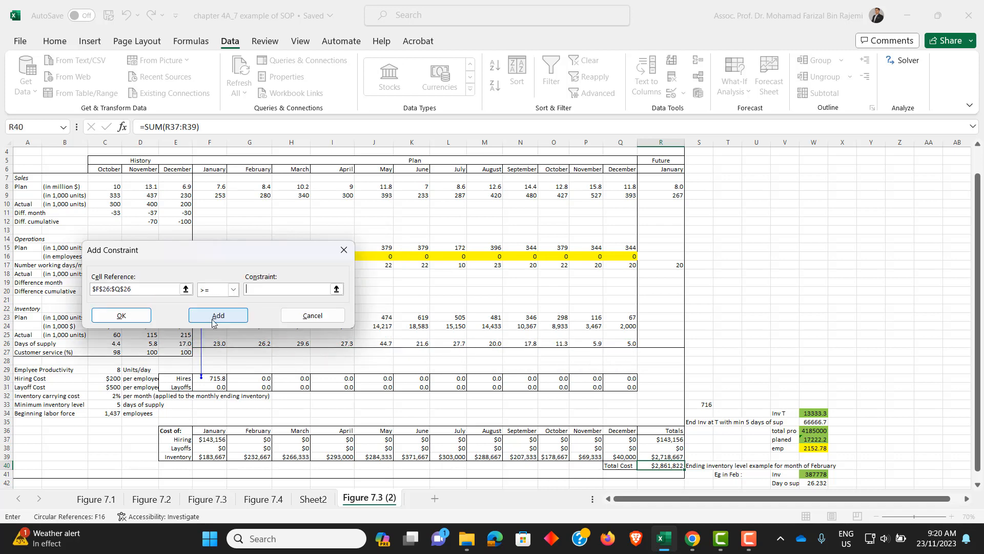
left_click(107, 406)
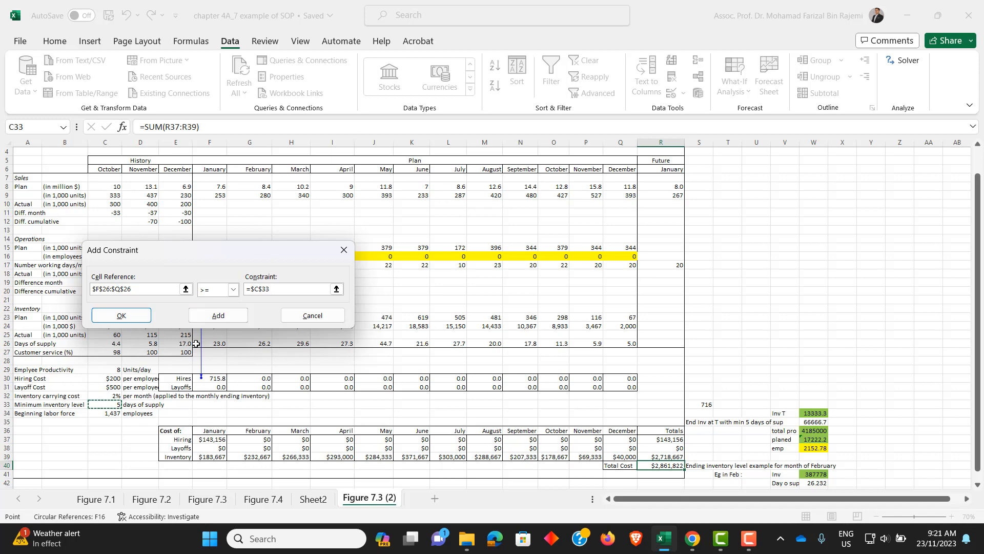
left_click(122, 316)
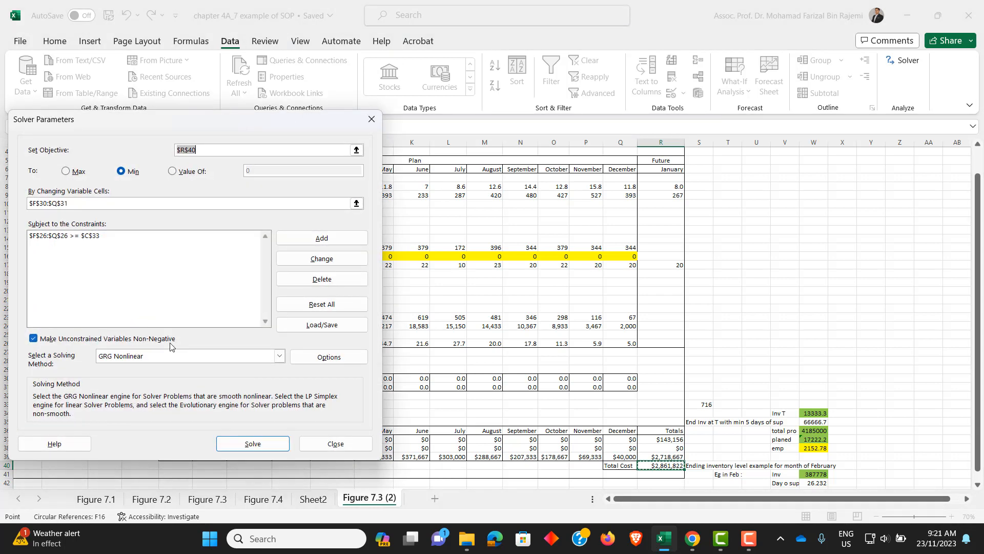
- Add a second Solver constraint making December's days of supply $Q$26 equal to the minimum inventory level in $C$33
left_click(308, 238)
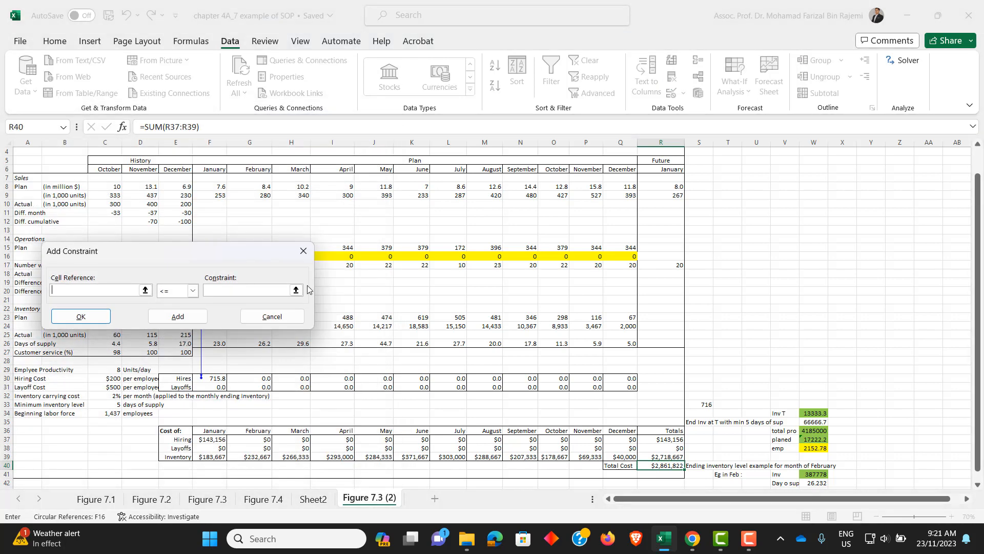
left_click(622, 344)
left_click(192, 290)
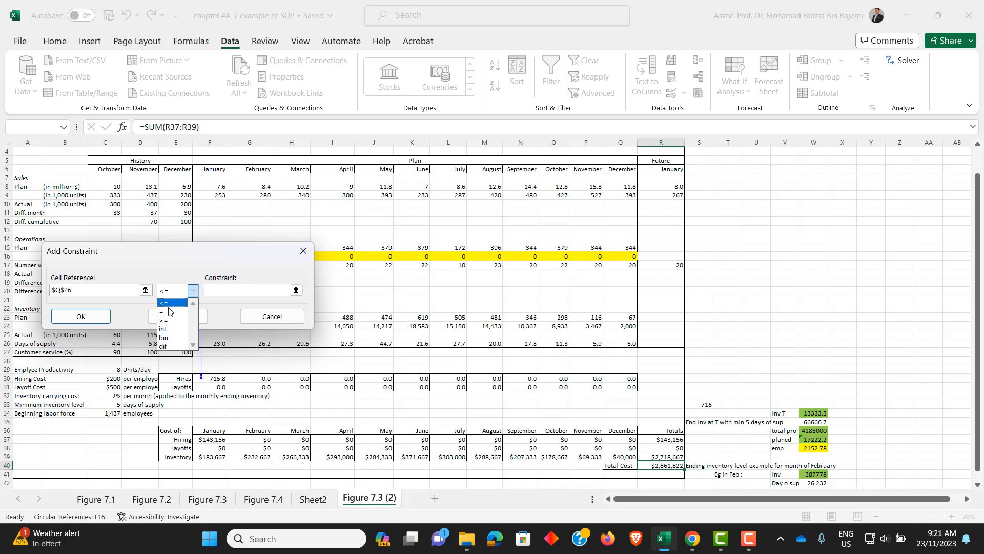
left_click(169, 311)
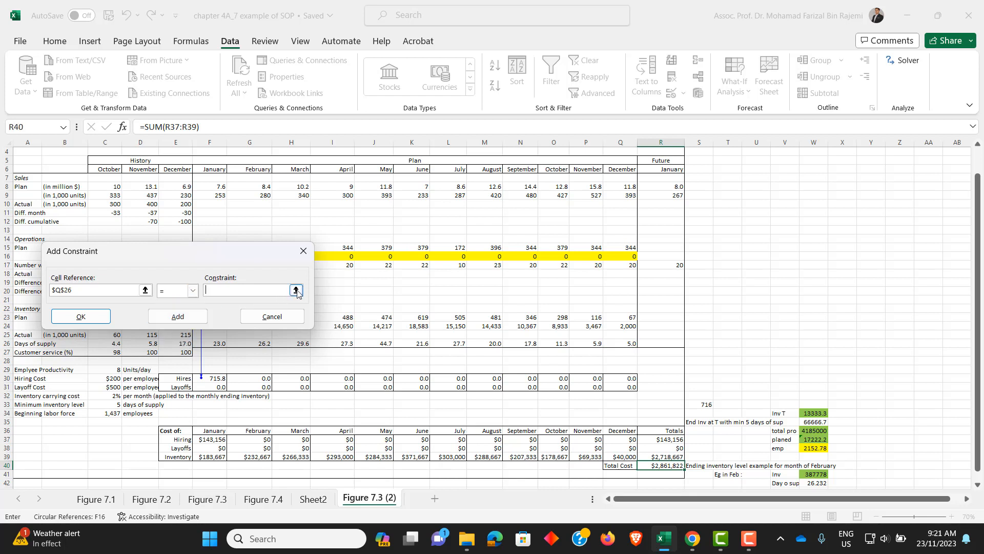
left_click(107, 406)
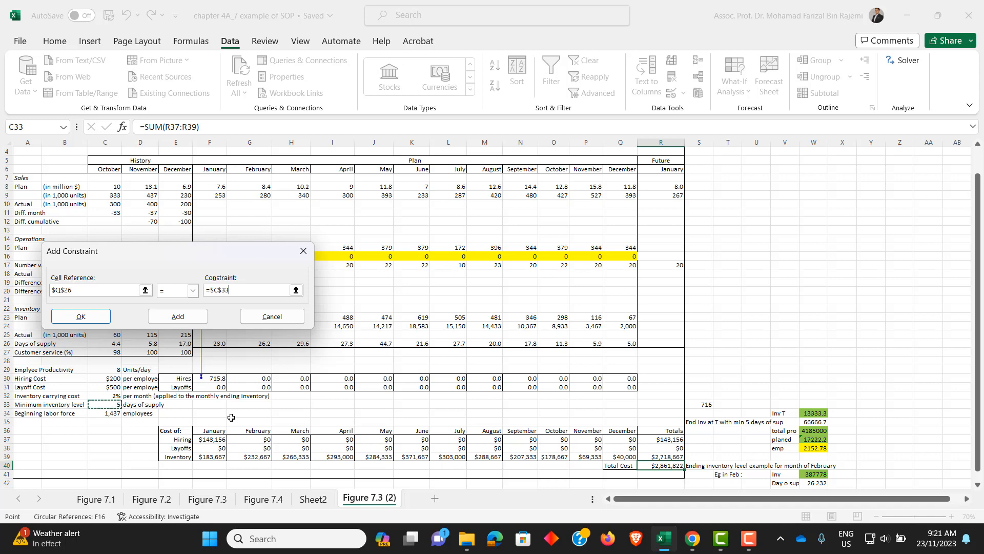
left_click(81, 316)
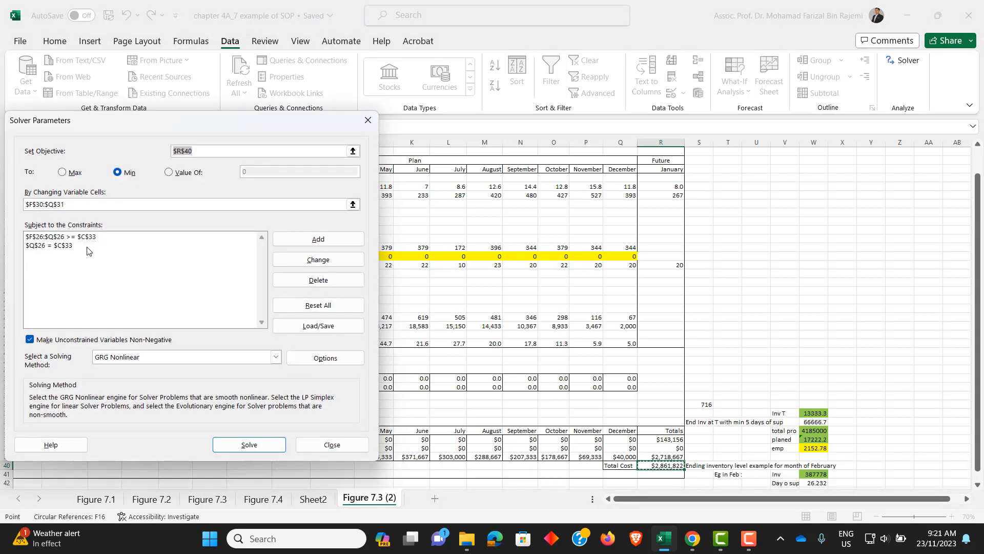
- Choose Simplex LP as the Solver's solving method
left_click_drag(131, 130, 185, 129)
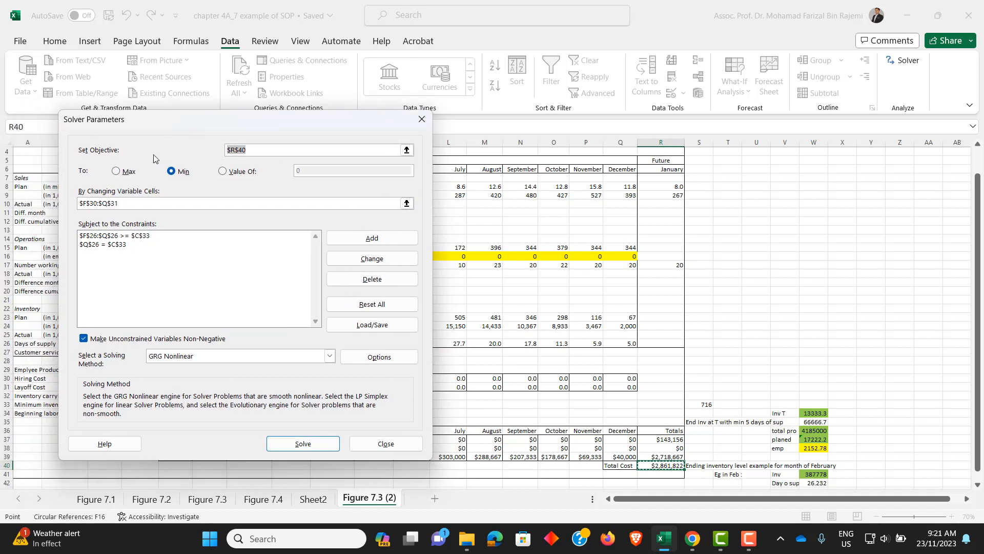
left_click(330, 357)
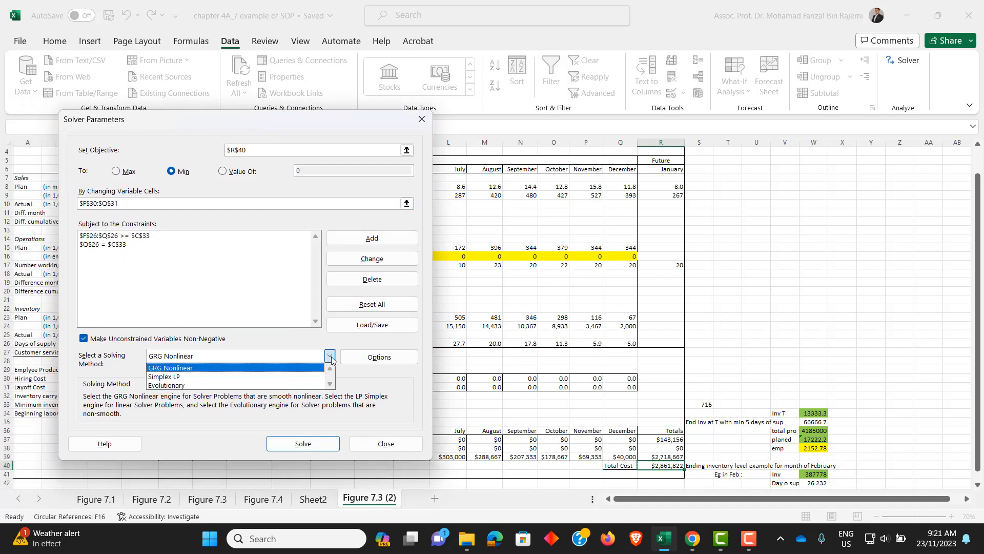
left_click(175, 376)
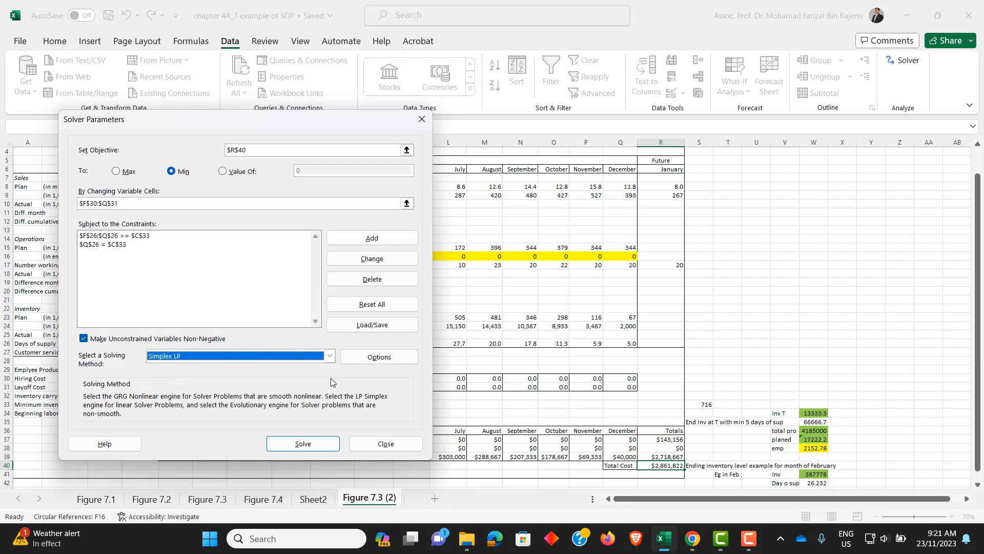
- Set the Solver options to ignore integer constraints, turn off automatic scaling, and use 5% integer optimality
left_click(387, 357)
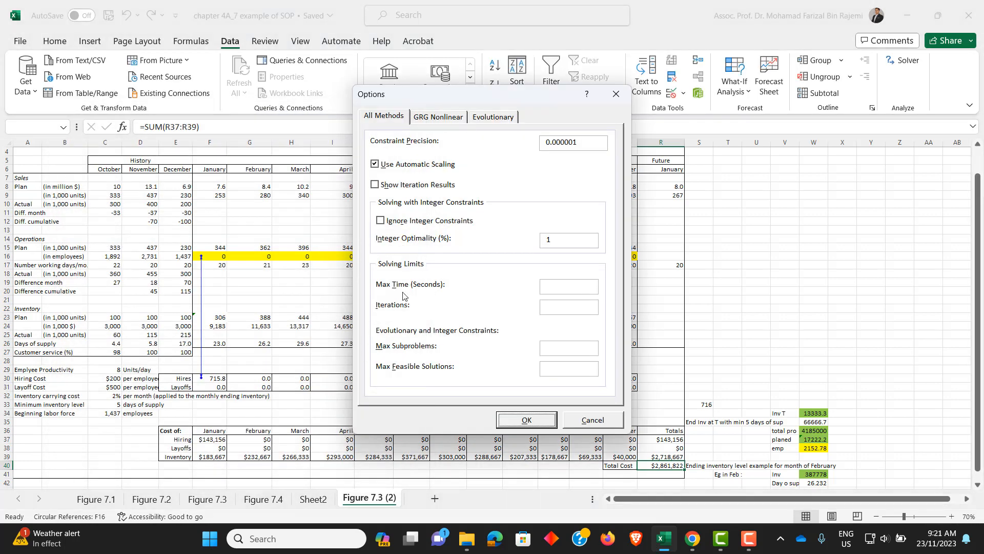
left_click(381, 222)
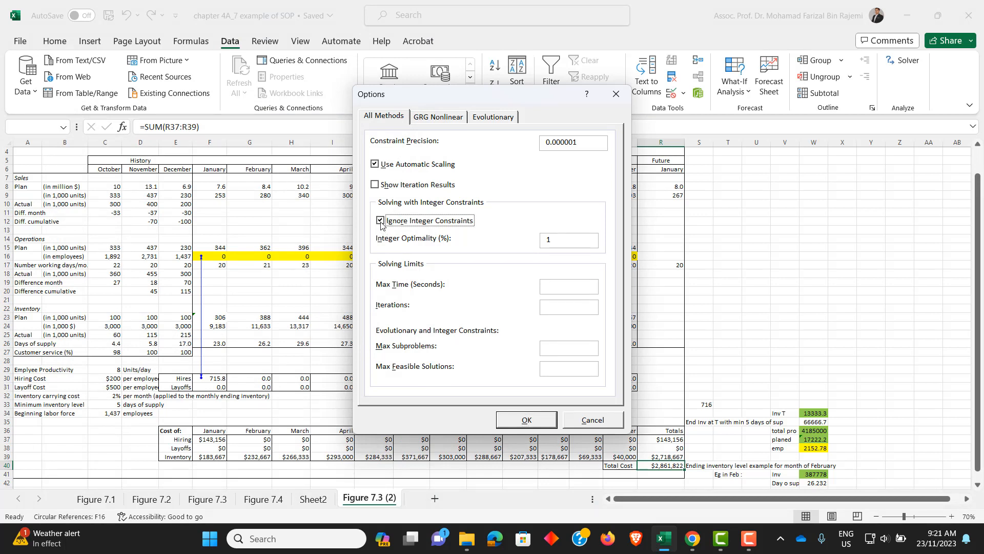
left_click(375, 164)
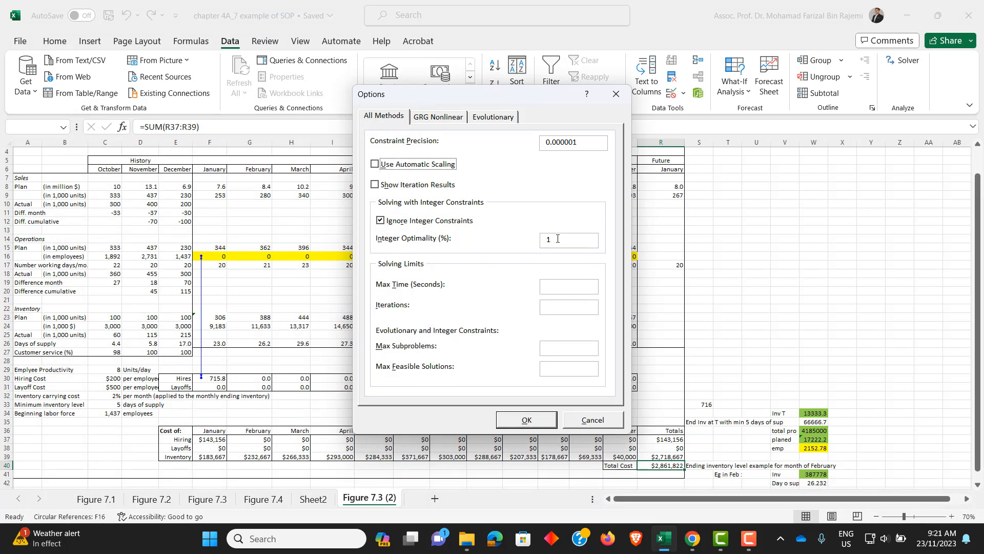
double_click(559, 239)
type("5")
left_click(531, 419)
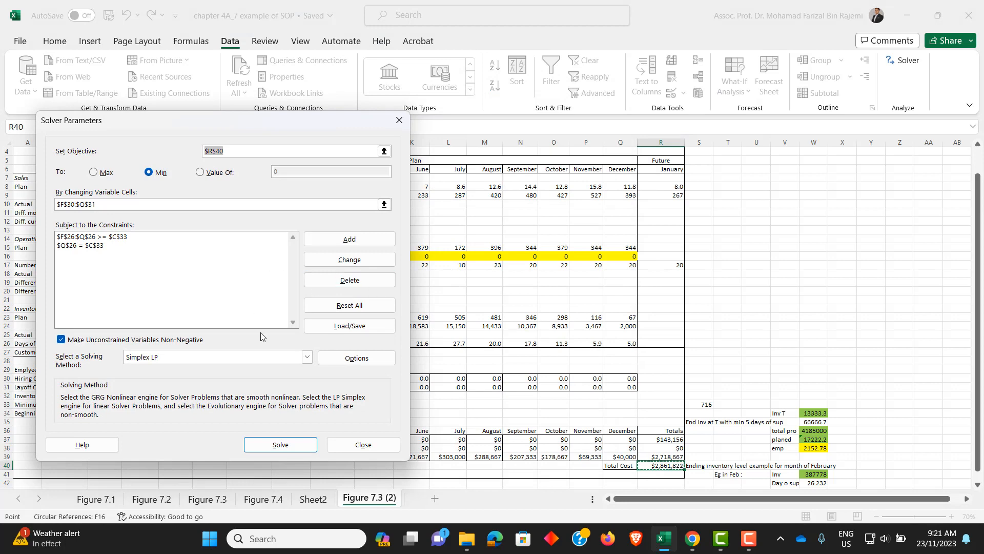
- Solve the model, keep the solution with an Answer report, and review the variable cells in that report
left_click(288, 446)
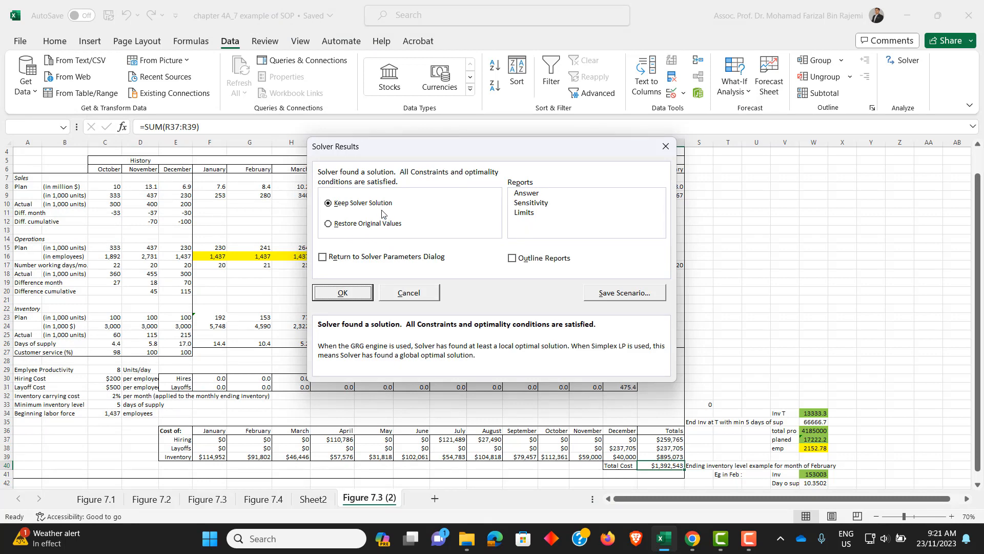
left_click(524, 195)
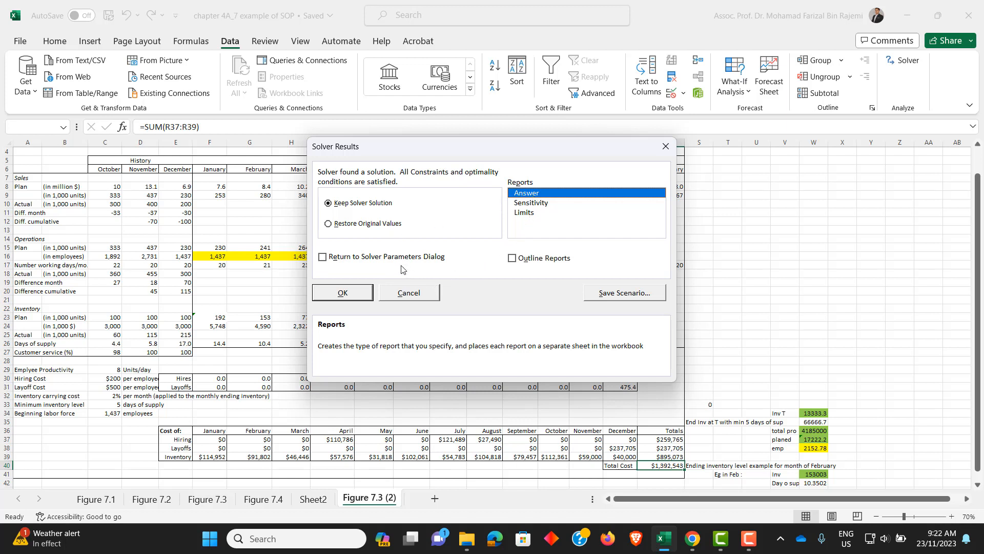
left_click(339, 300)
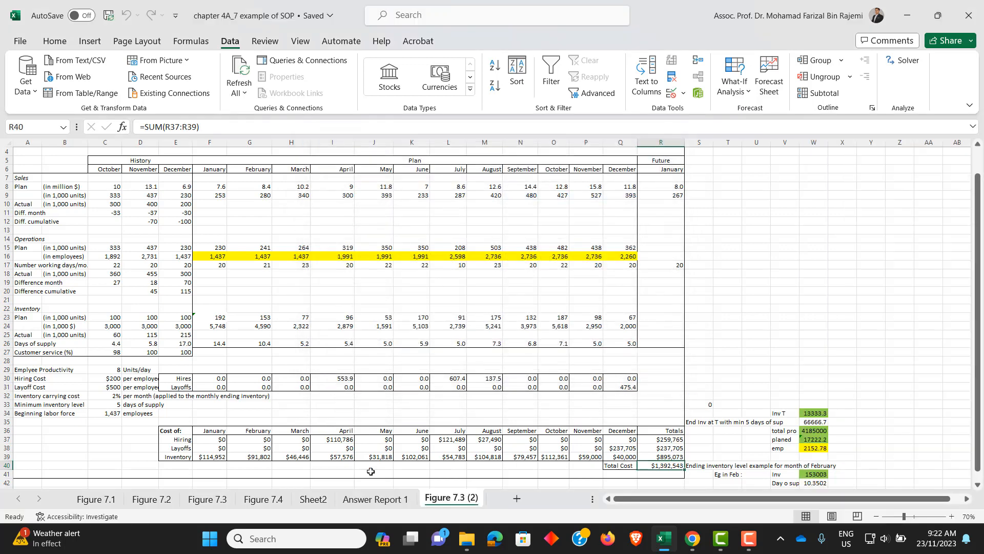
left_click(375, 498)
scroll(274, 375, "down", 6)
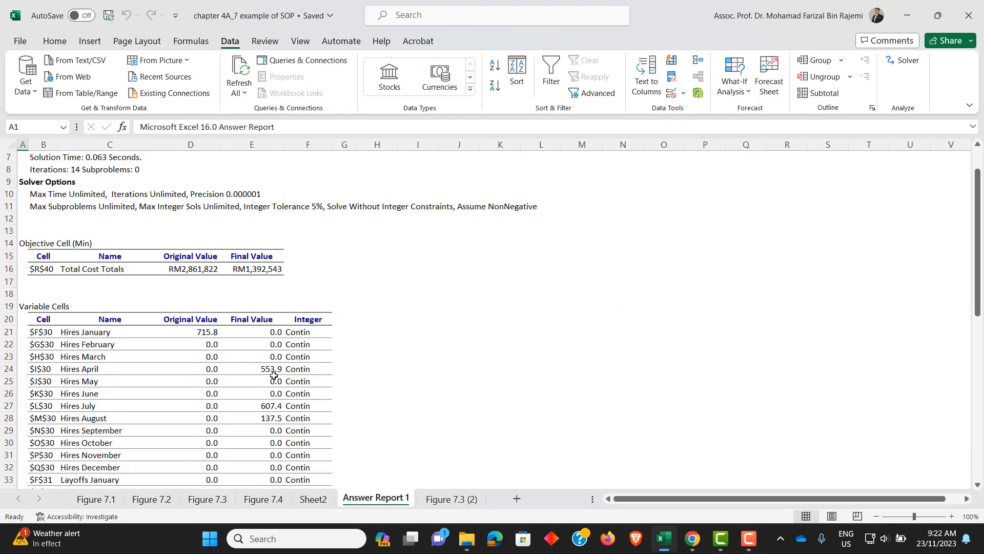
- Clear the contents of the helper calculations beside the cost table on the Figure 7.3 (2) sheet
left_click(436, 500)
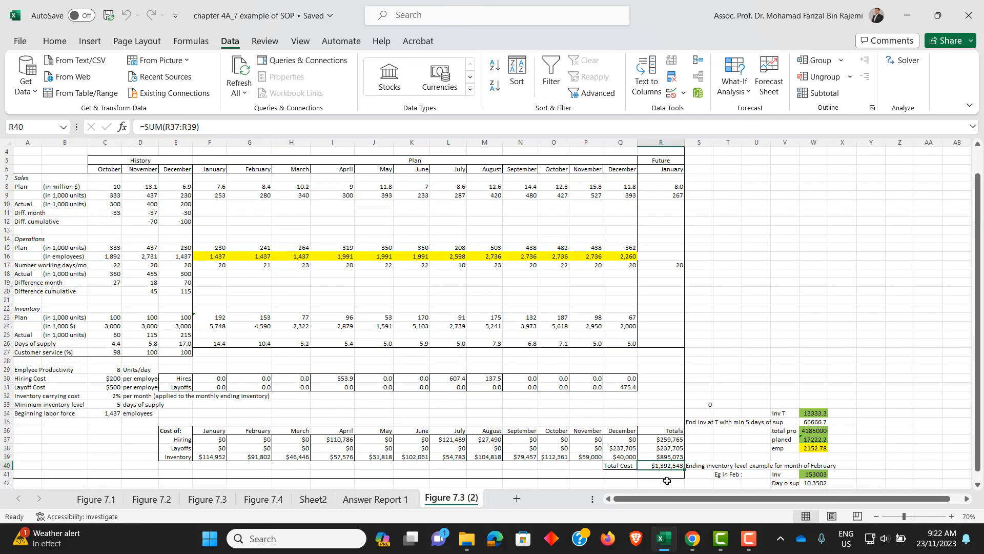
left_click_drag(713, 393, 858, 476)
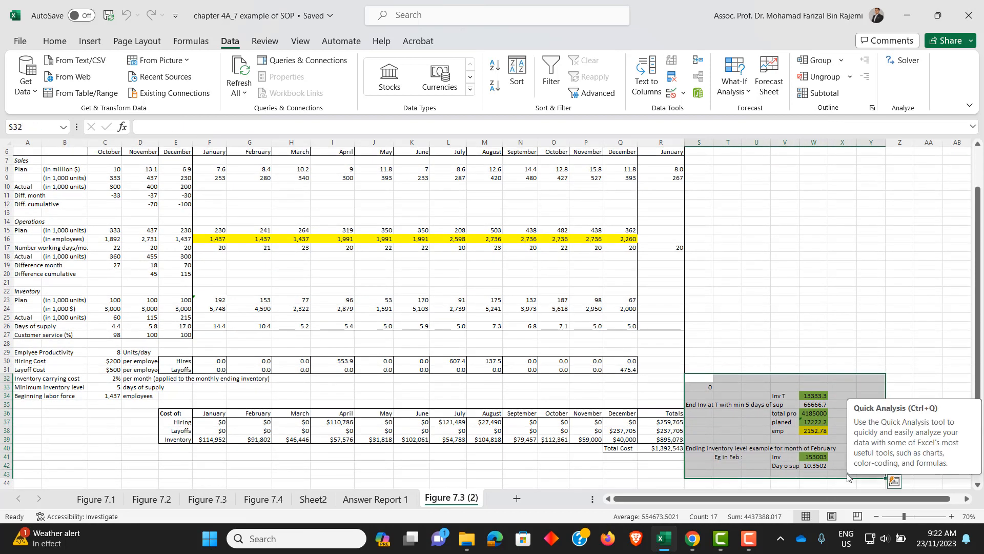
key("Delete")
left_click(868, 325)
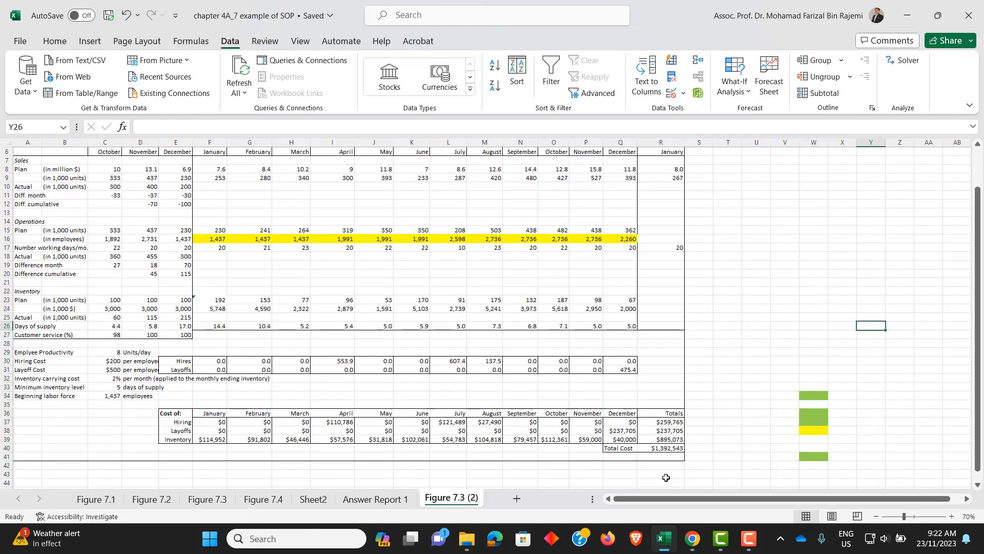
- Highlight the chase strategy's total cost cell R38 on the Figure 7.2 sheet with yellow fill
left_click(661, 449)
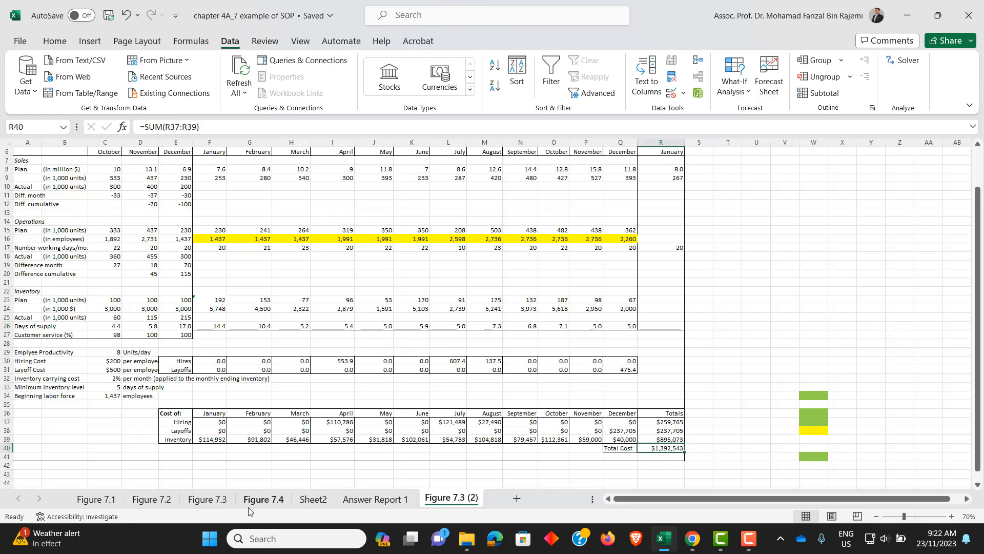
left_click(208, 499)
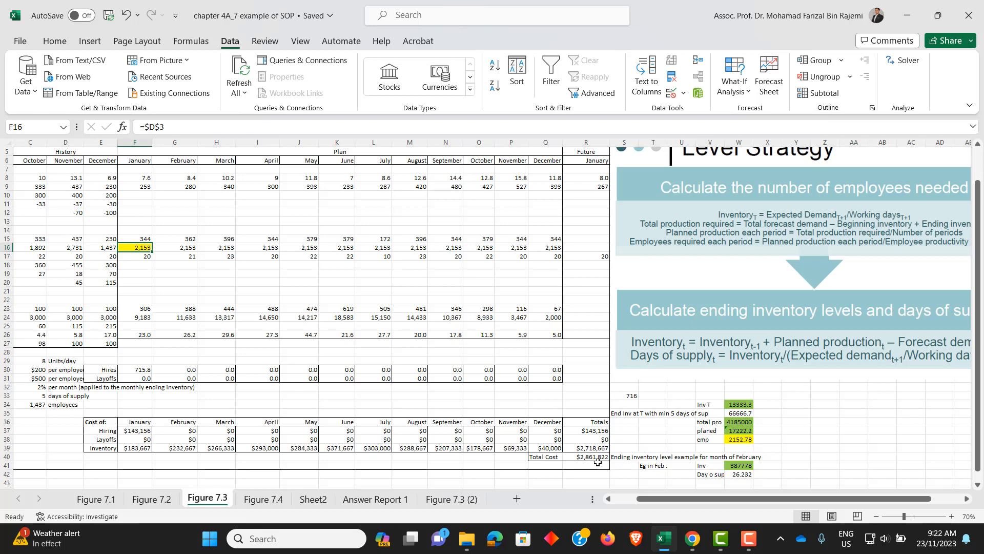
left_click(150, 499)
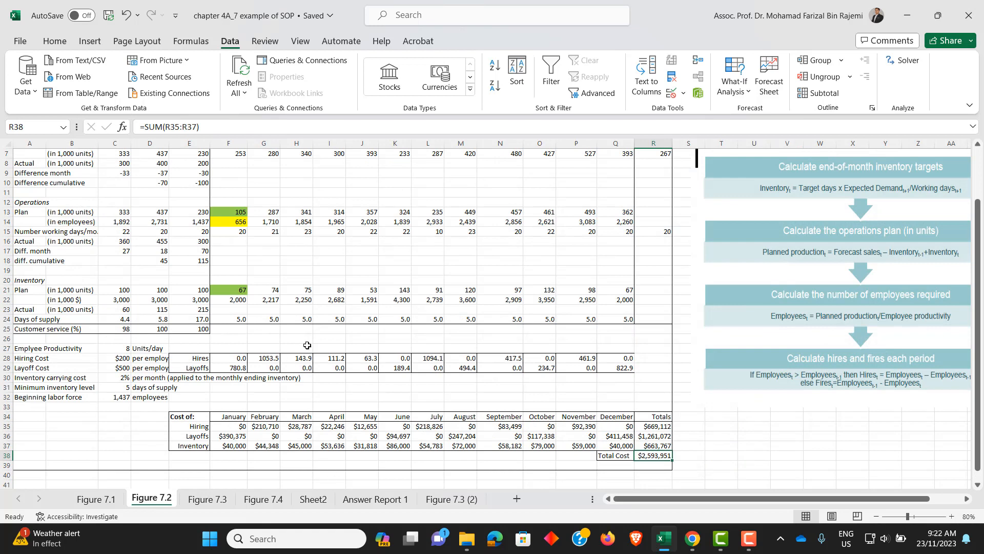
scroll(554, 293, "up", 2)
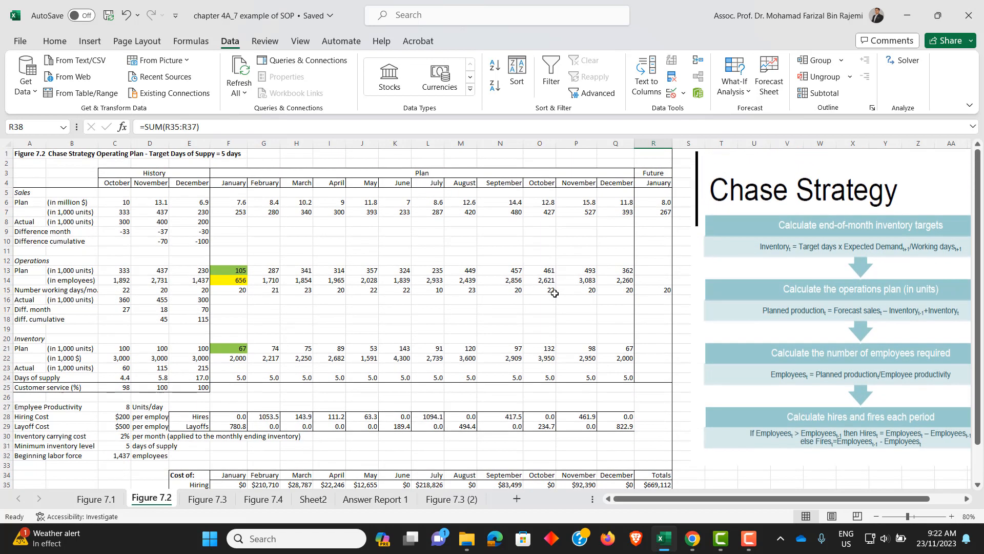
scroll(555, 293, "down", 1)
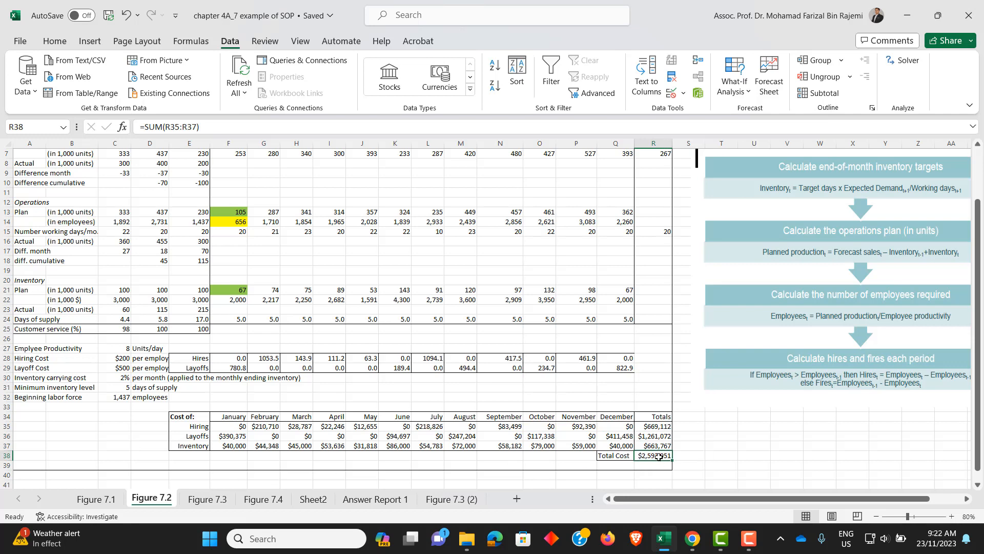
left_click(55, 41)
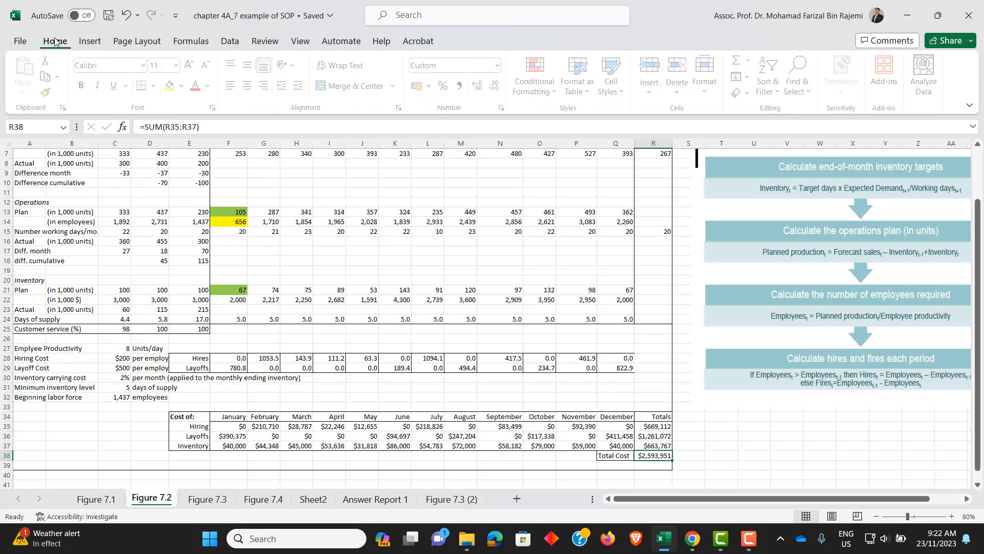
left_click(170, 85)
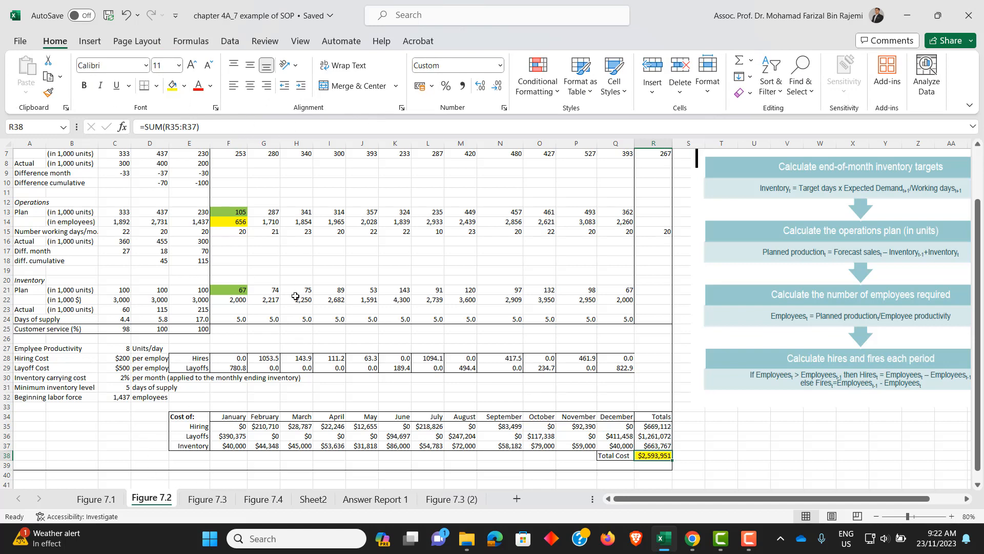
- Highlight the level strategy's total cost cell R40 on the Figure 7.3 sheet with yellow fill
scroll(946, 249, "up", 2)
scroll(431, 429, "down", 3)
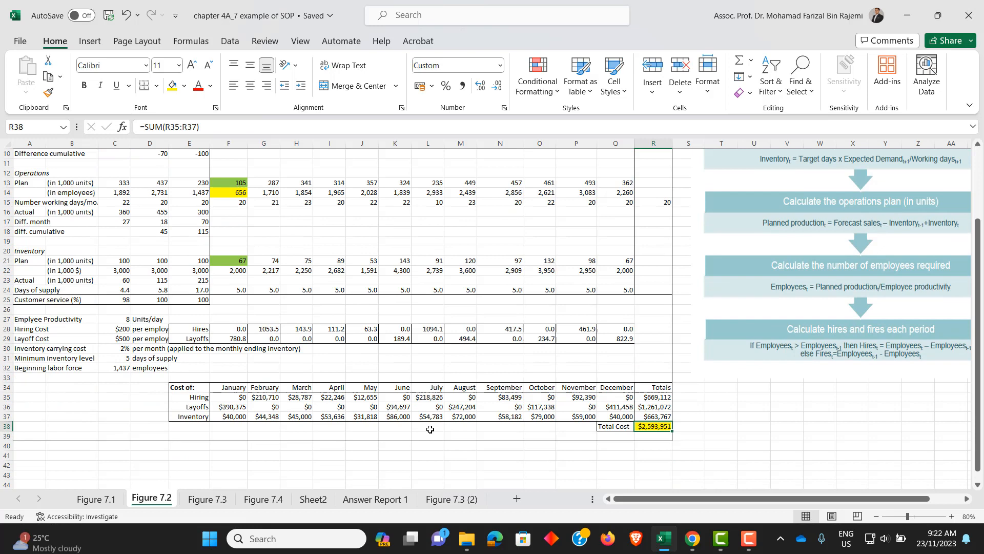
left_click(208, 498)
scroll(853, 246, "up", 1)
scroll(828, 226, "down", 3)
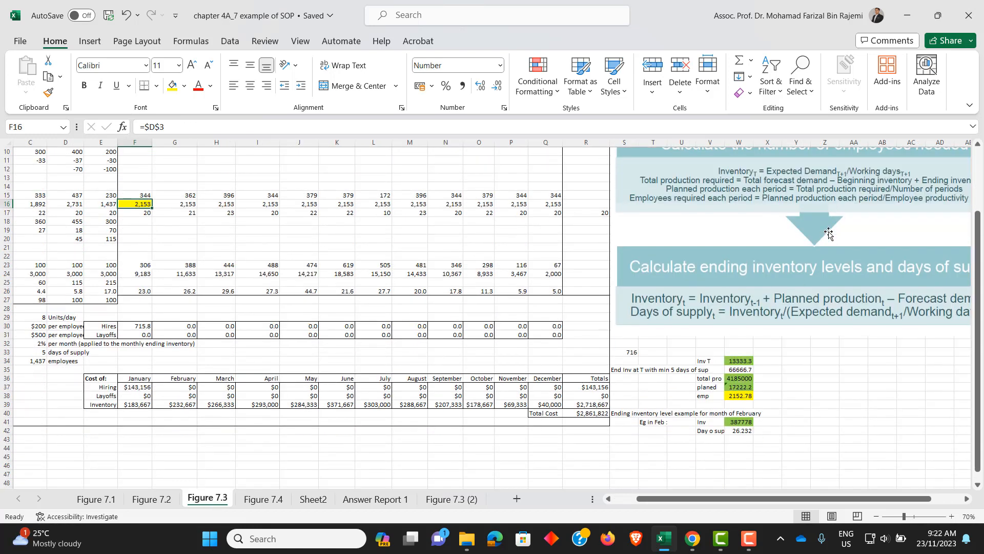
left_click(584, 413)
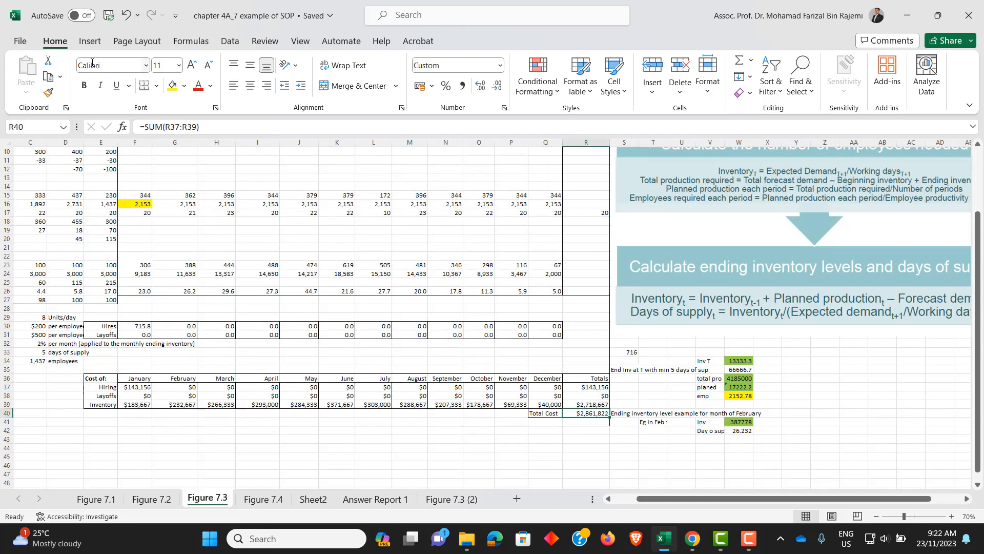
left_click(173, 92)
- Go back to the Figure 7.2 sheet and review the chase strategy operating plan
left_click(164, 499)
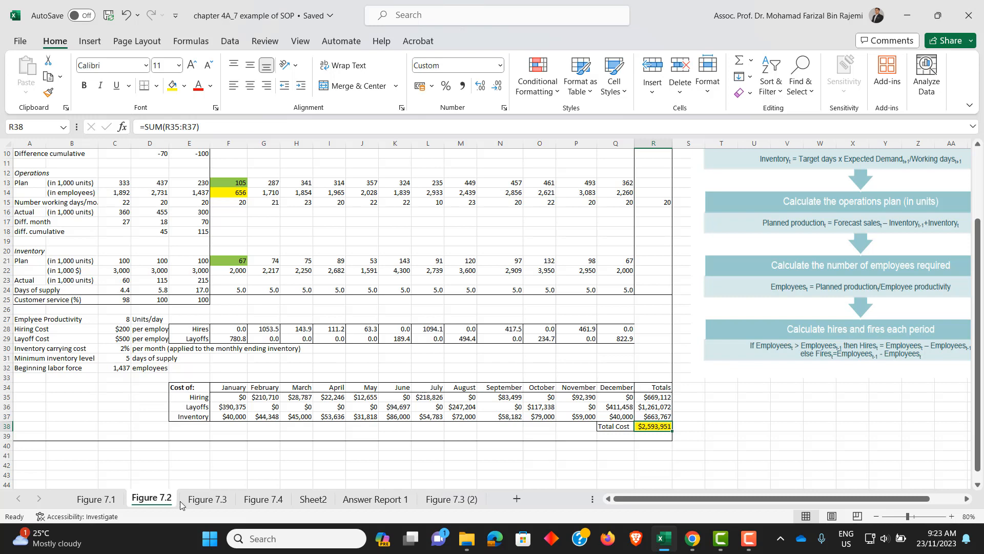
scroll(772, 293, "up", 3)
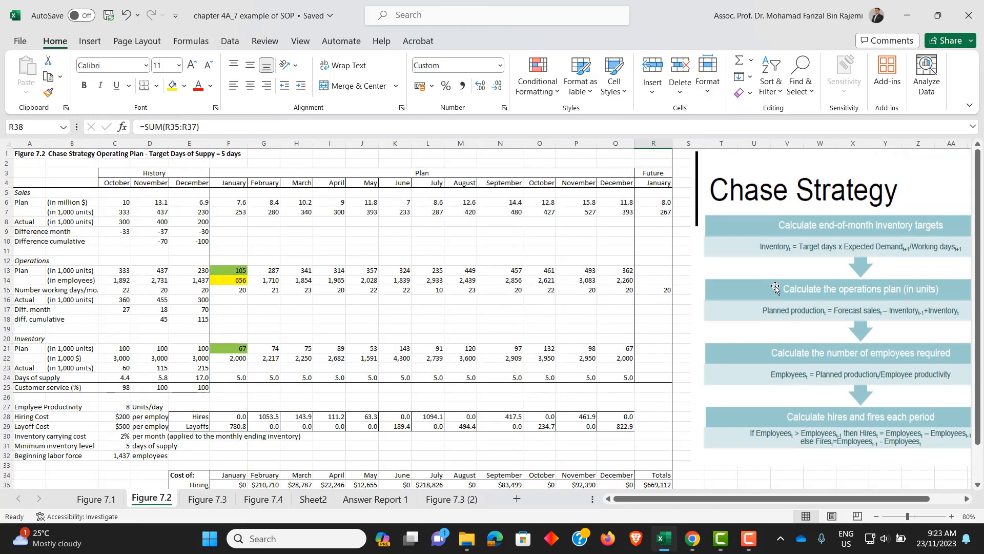
- Rename the Figure 7.3 (2) sheet to mixed
scroll(772, 293, "down", 3)
left_click(219, 499)
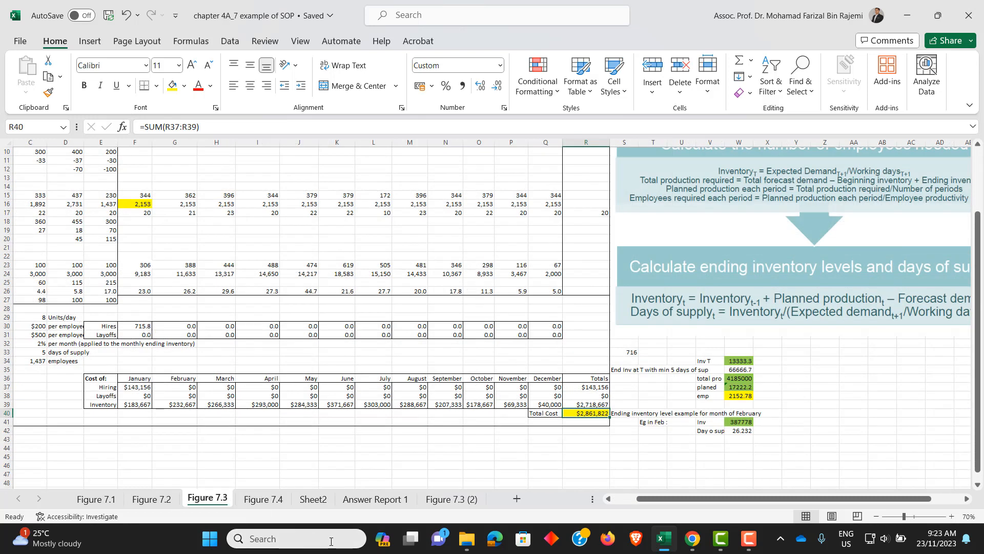
left_click(451, 499)
right_click(453, 500)
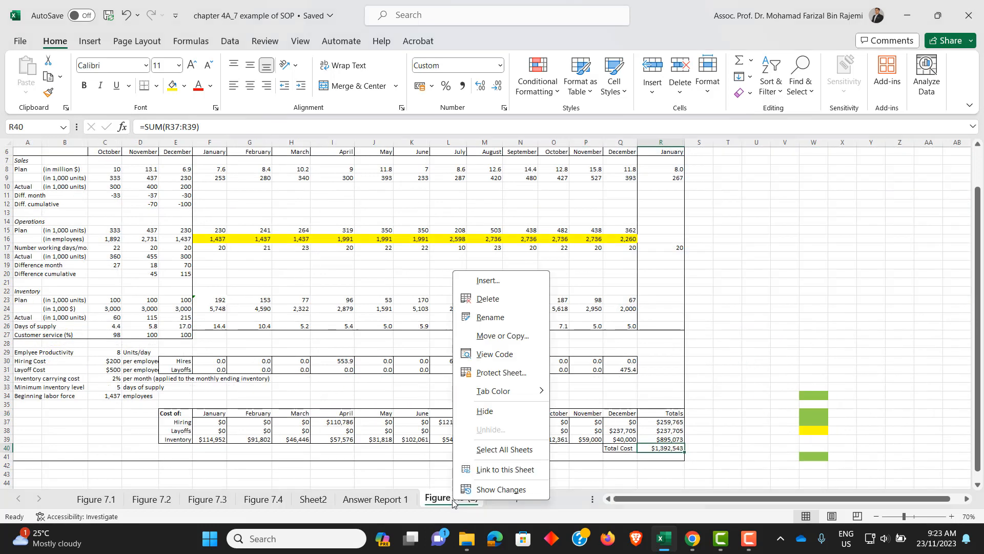
left_click(502, 316)
type("mixed")
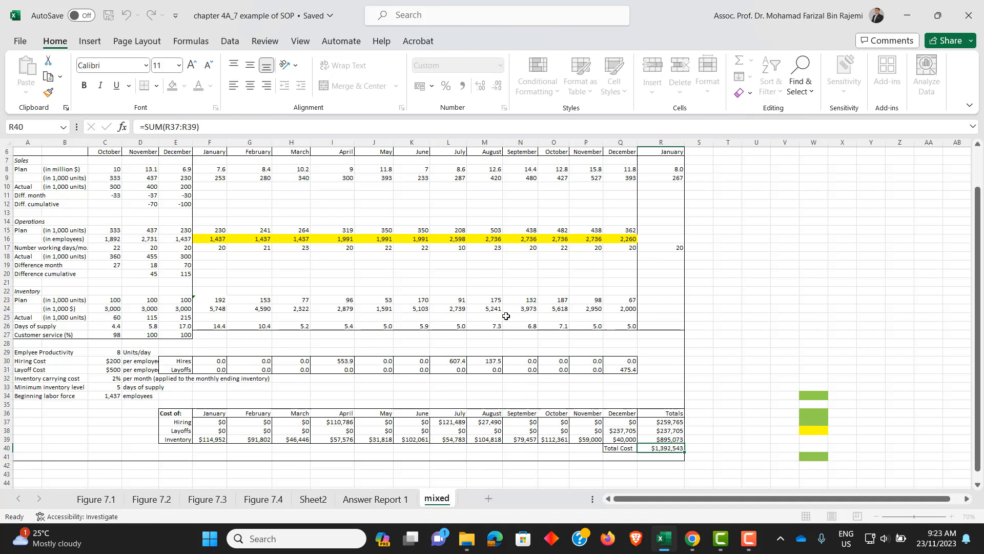
left_click(776, 299)
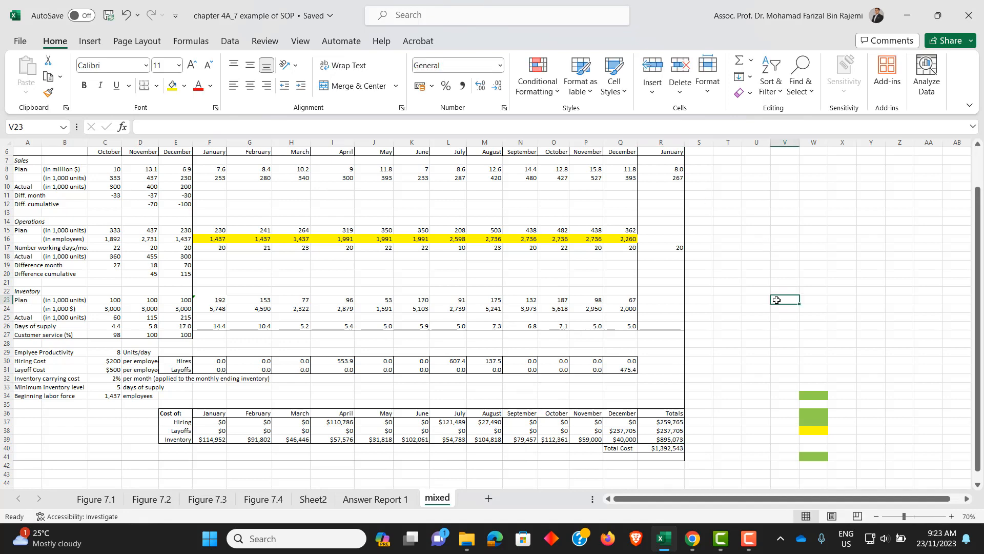
- Highlight the mixed strategy's total cost cell R40 on the mixed sheet with yellow fill
left_click(670, 449)
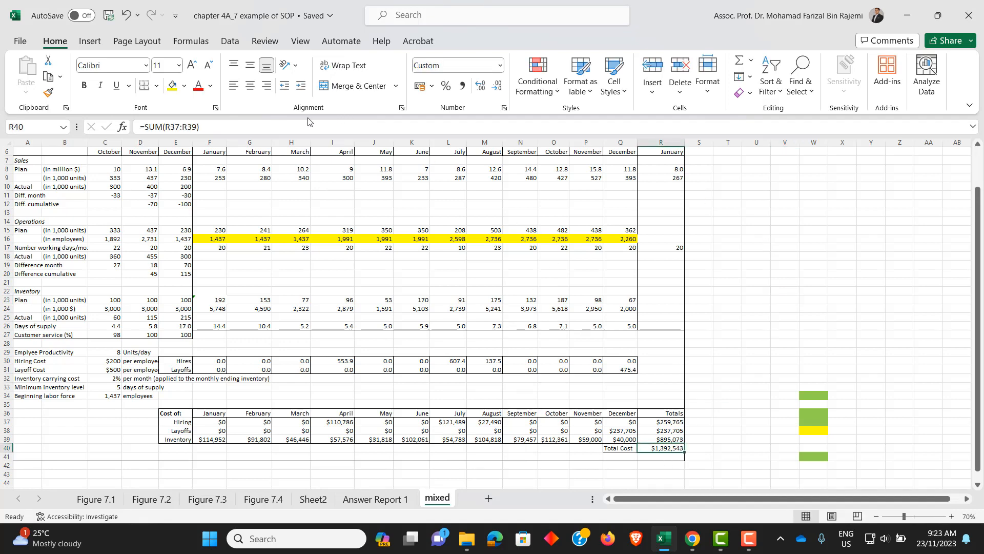
left_click(172, 86)
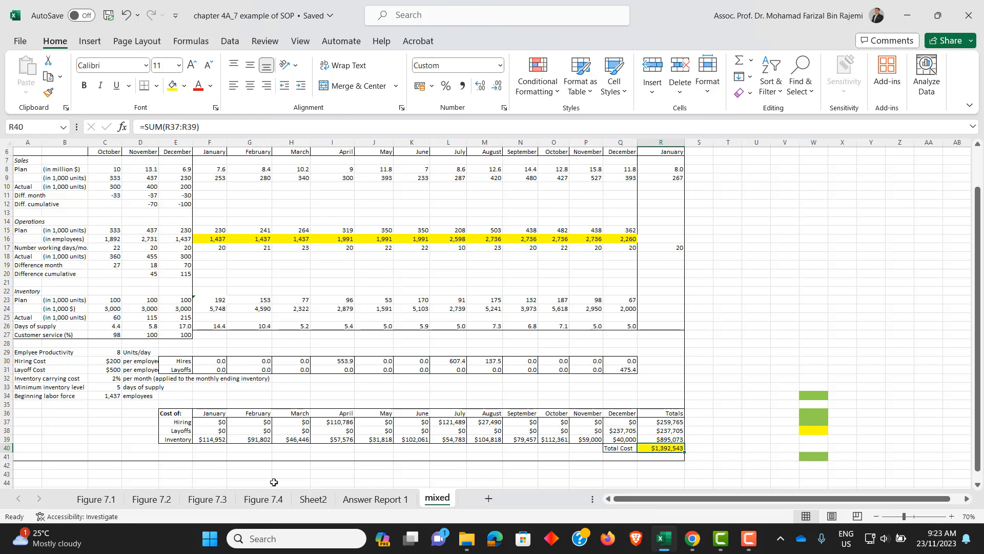
- Compare the highlighted total costs on the Figure 7.2, Figure 7.3 and mixed sheets
left_click(163, 501)
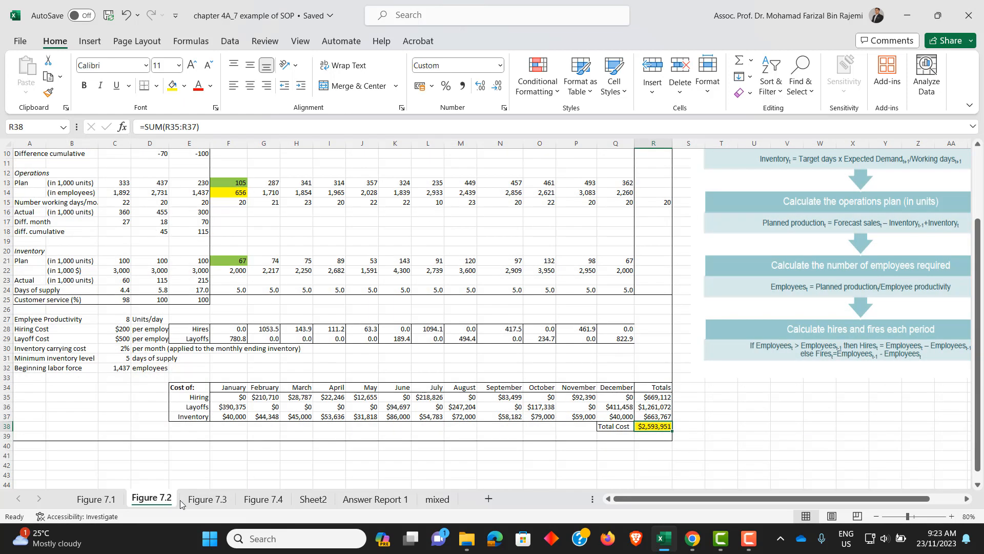
left_click(203, 502)
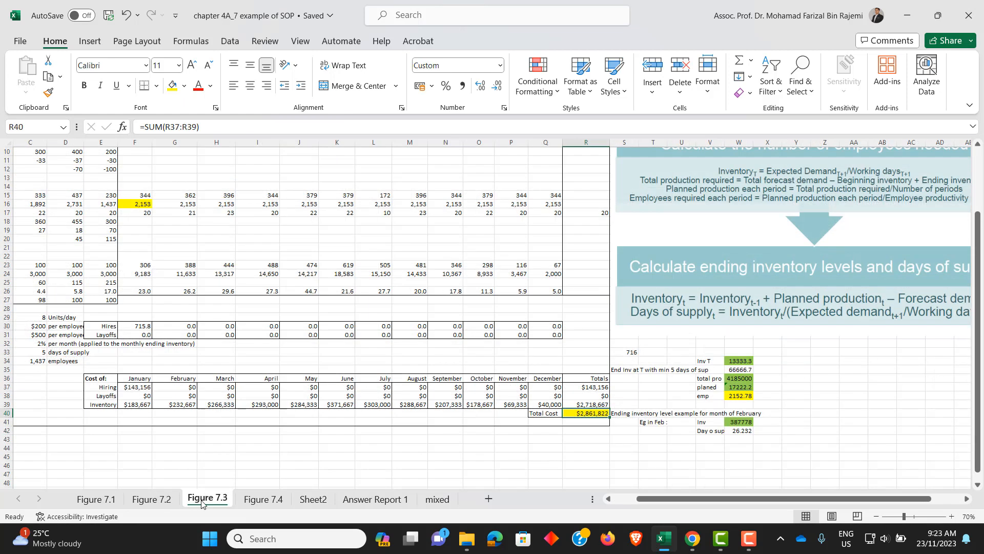
left_click(438, 500)
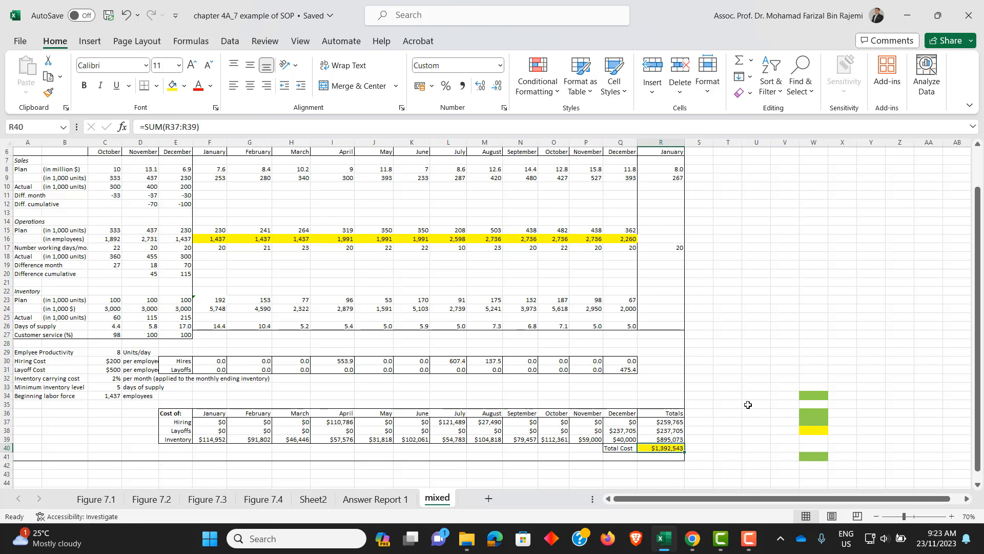
- Enter the note "SAVING OF 1 million...." in cell U25 of the mixed sheet
left_click(728, 354)
left_click(746, 317)
type("SAVING OF 1 million....")
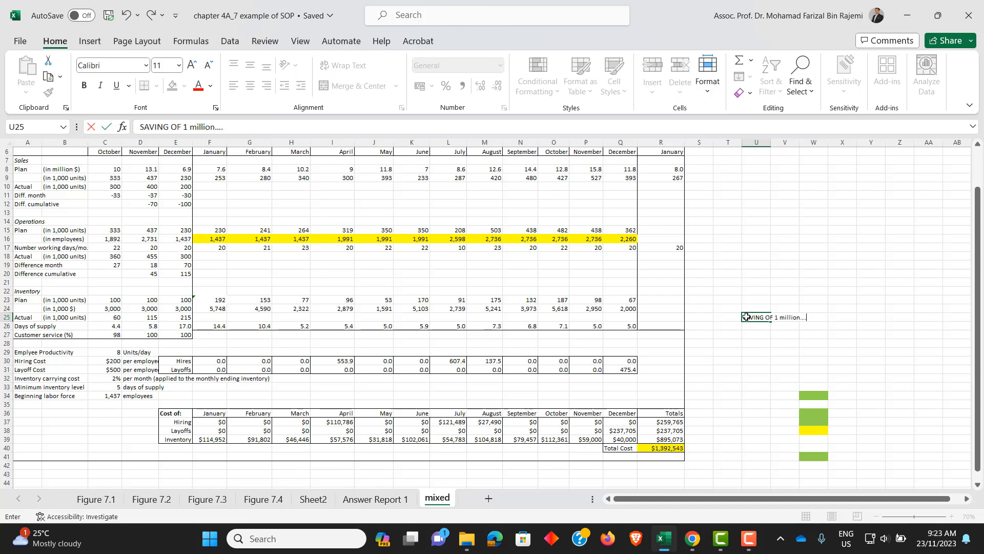
key("Return")
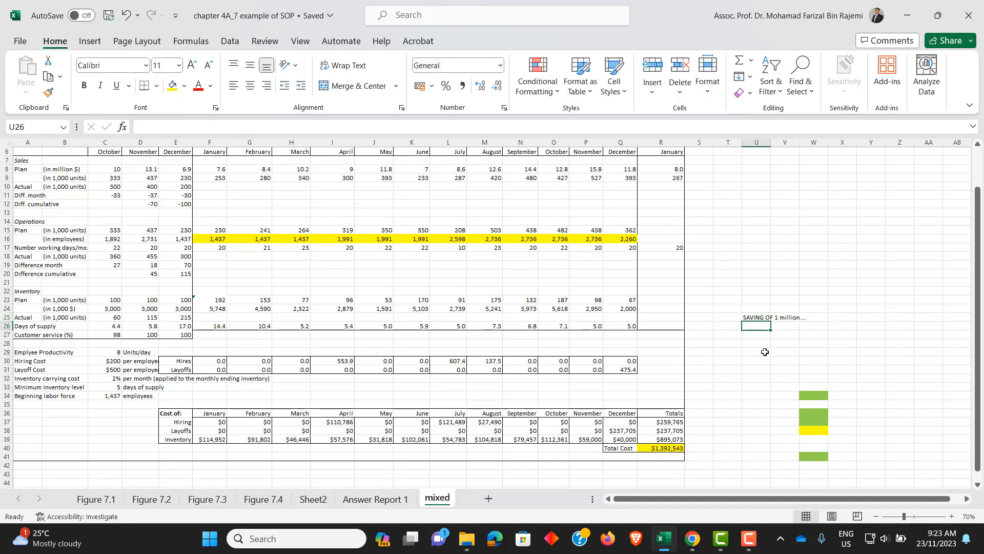